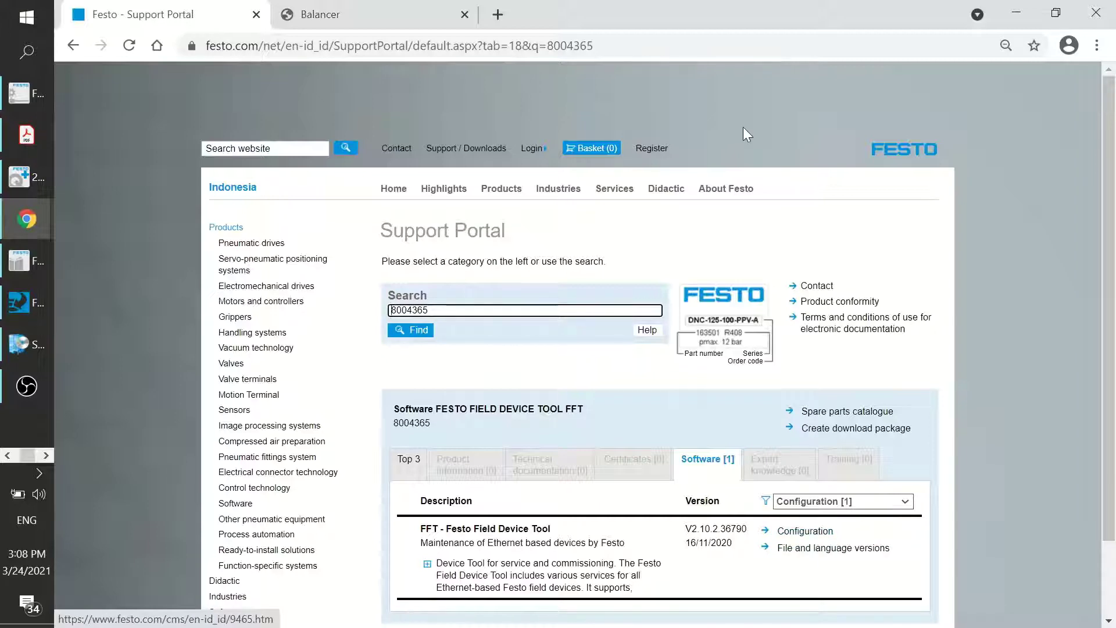
Step: Switch to Festo Field Device Tool, scan the network for devices and copy the CECC controller's IP address
{"action": "left_click", "coordinate": [1016, 11]}
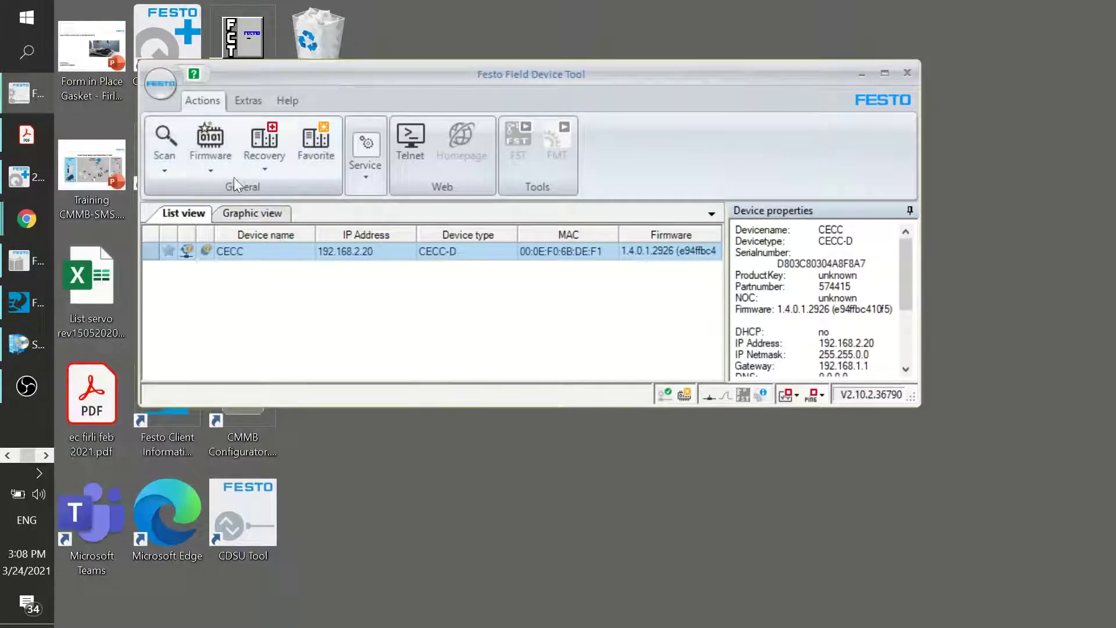
{"action": "left_click", "coordinate": [170, 148]}
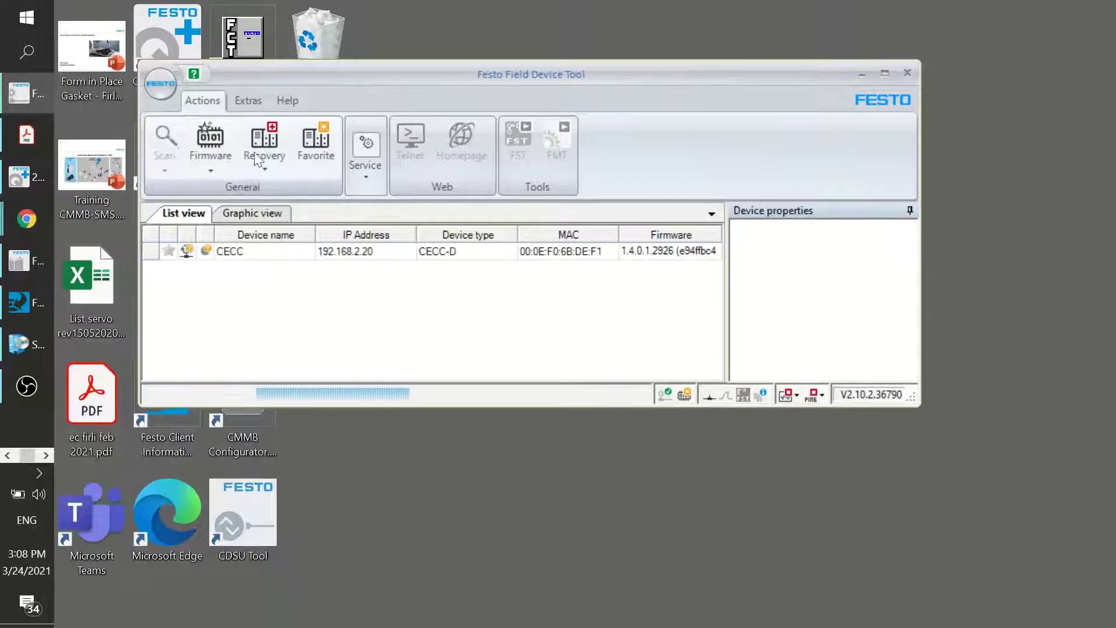
{"action": "right_click", "coordinate": [388, 254]}
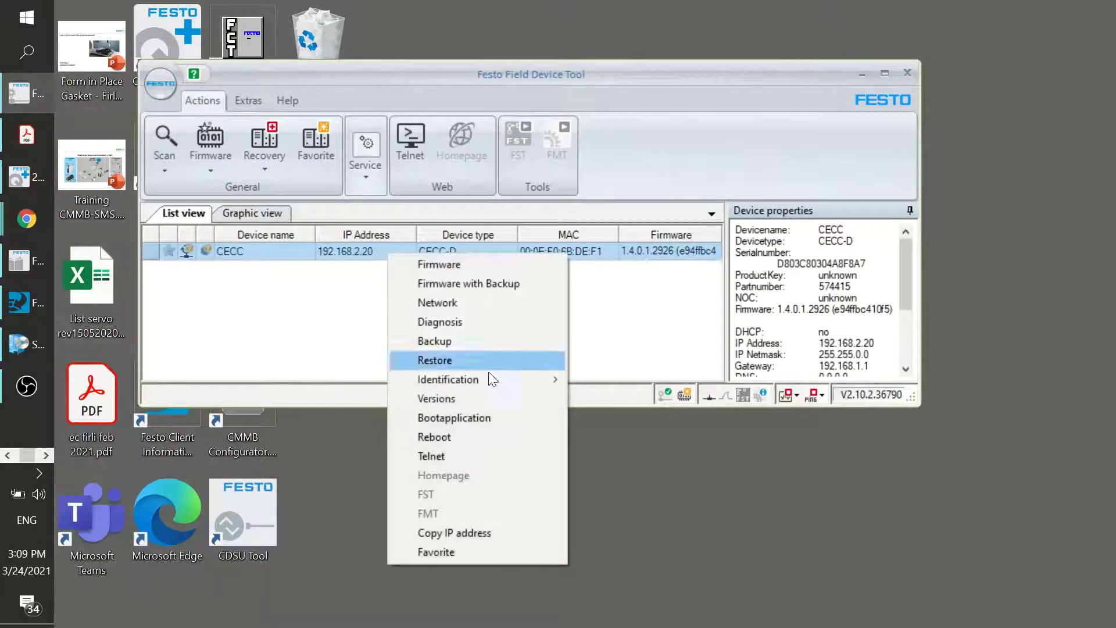
{"action": "left_click", "coordinate": [484, 534]}
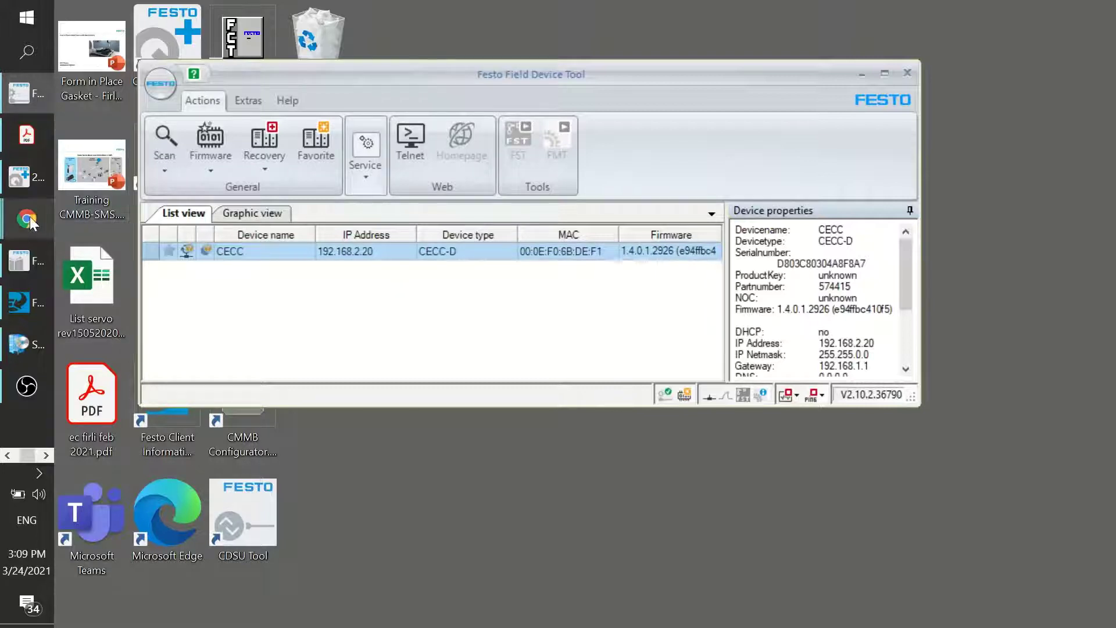
Step: Switch to Chrome and load the Balancer web interface at 192.168.2.20:8080/webvisu.htm
{"action": "mouse_move", "coordinate": [29, 222]}
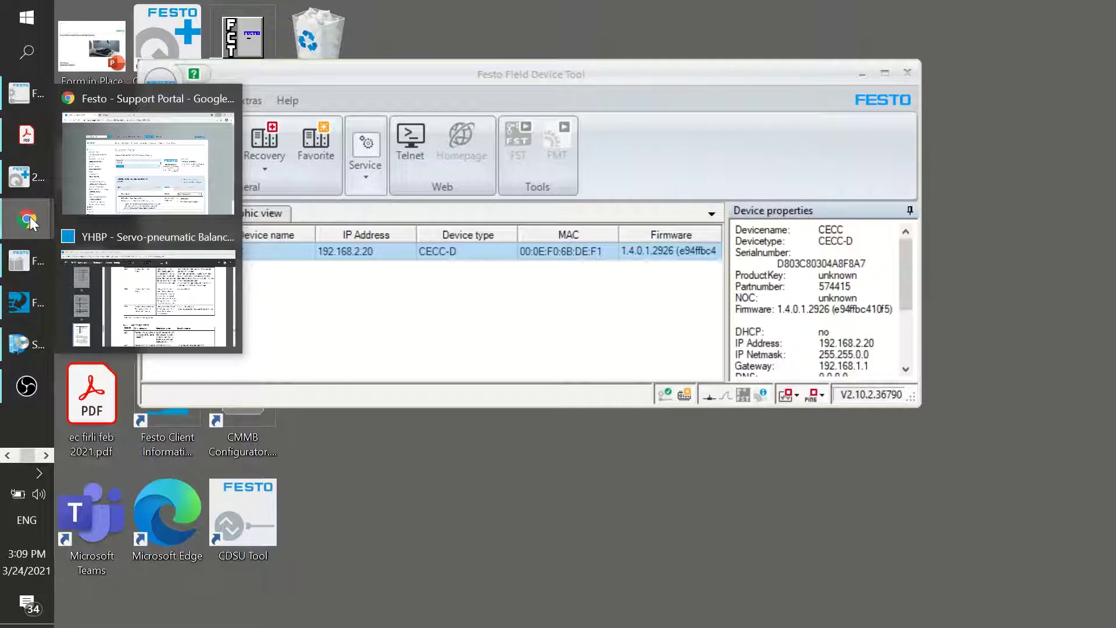
{"action": "left_click", "coordinate": [143, 169]}
{"action": "left_click", "coordinate": [323, 7]}
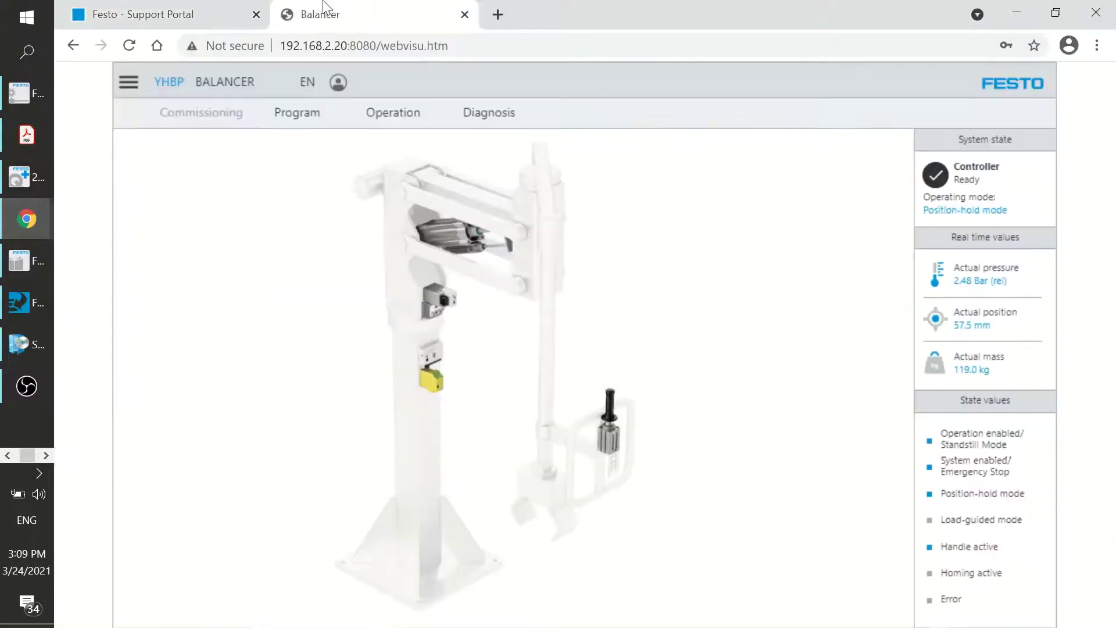
{"action": "left_click", "coordinate": [349, 46]}
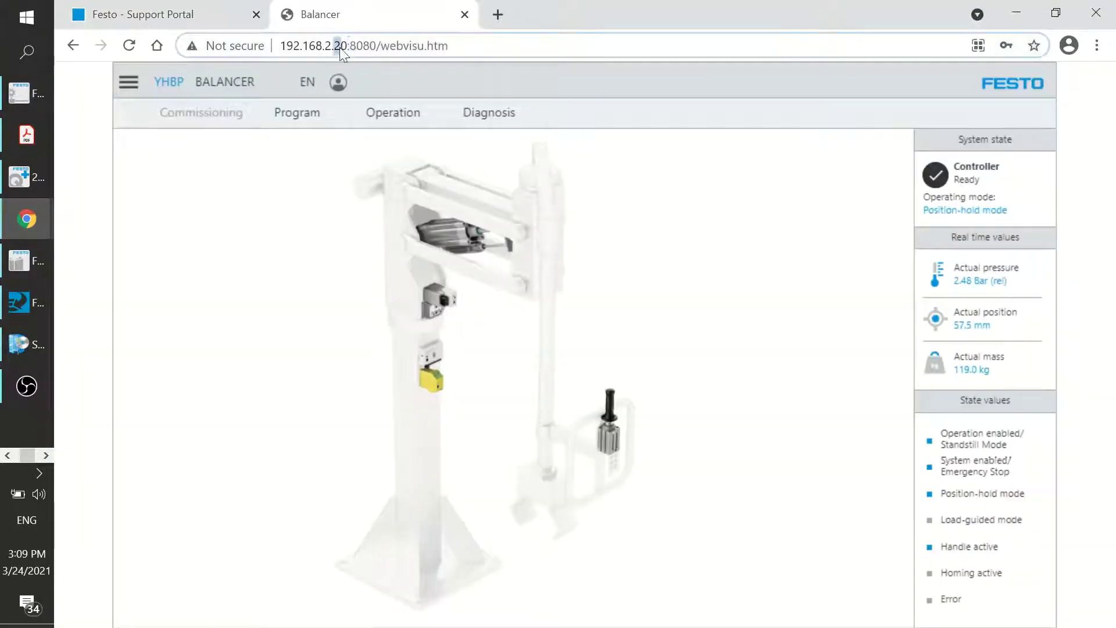
{"action": "left_click_drag", "start_coordinate": [348, 47], "coordinate": [448, 47]}
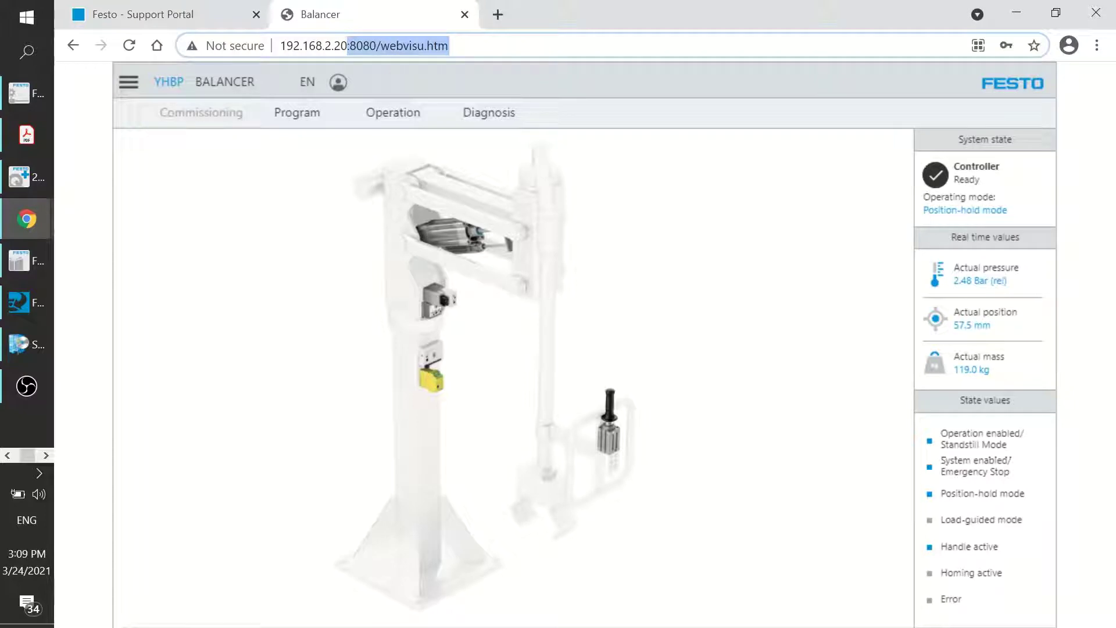
{"action": "left_click", "coordinate": [451, 46]}
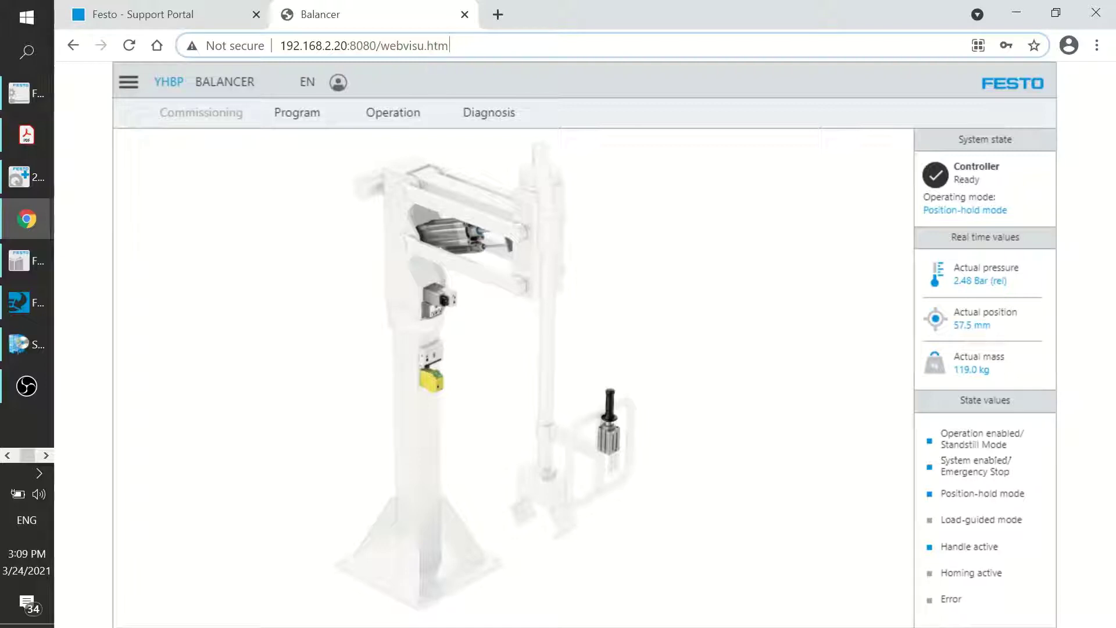
{"action": "key", "text": "Return"}
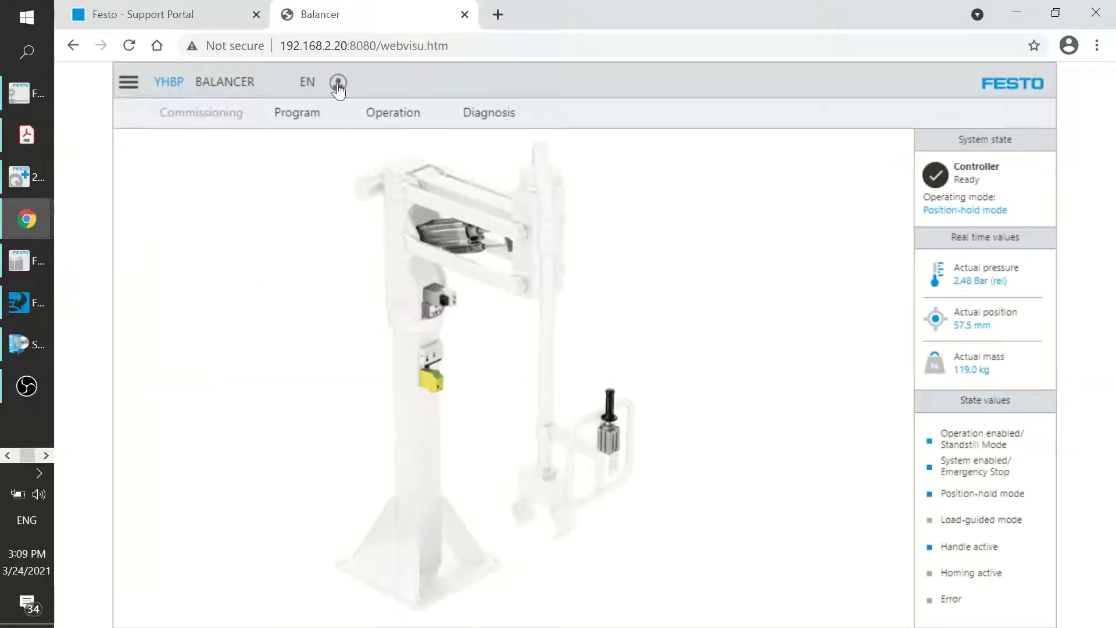
Step: Log in to the Balancer interface as Service by entering the account password
{"action": "left_click", "coordinate": [337, 82]}
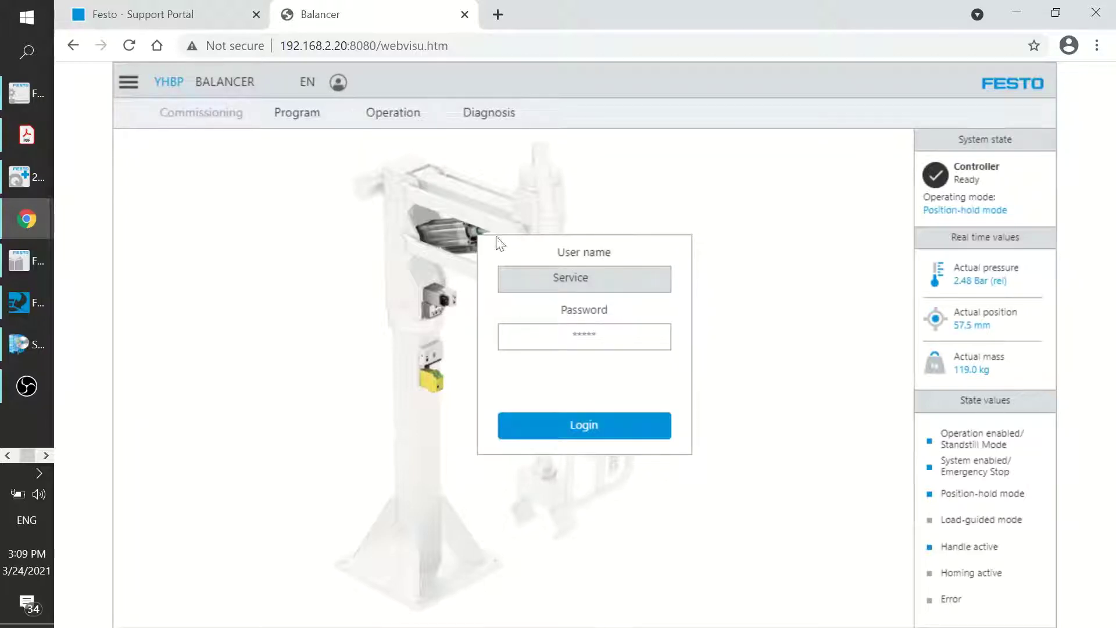
{"action": "left_click", "coordinate": [583, 341]}
{"action": "type", "text": "*"}
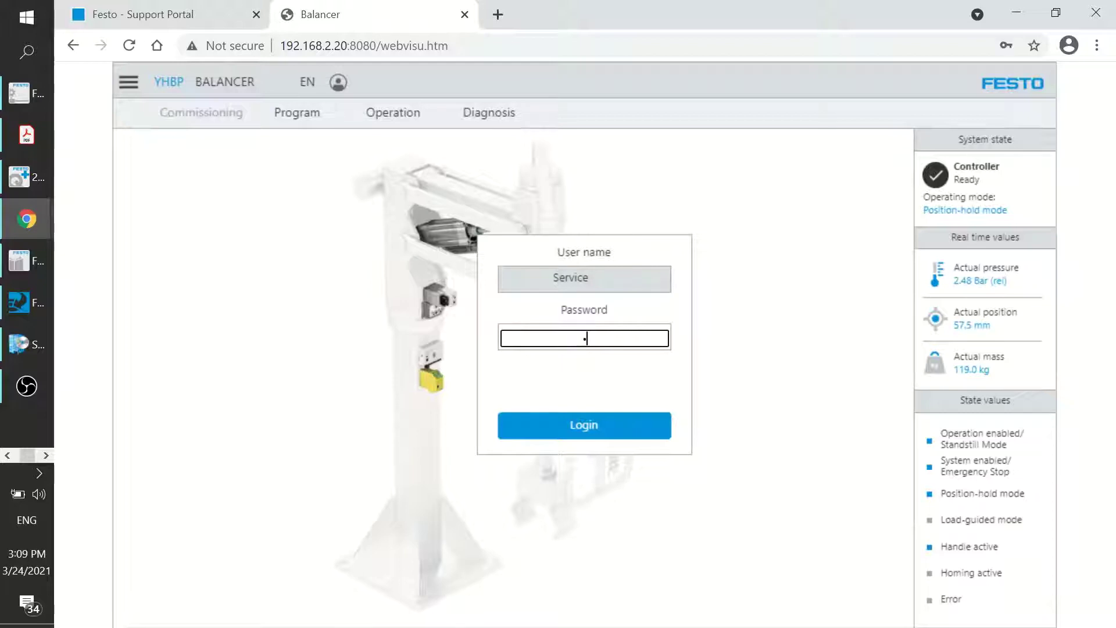
{"action": "type", "text": "******"}
{"action": "left_click", "coordinate": [598, 418]}
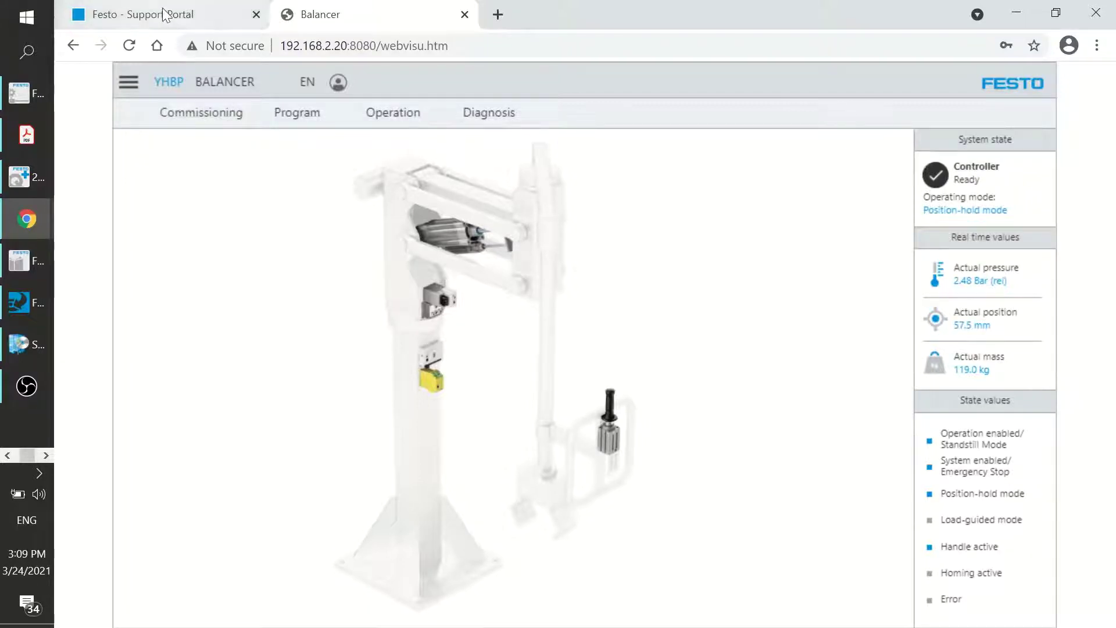
Step: Start the commissioning and load the existing User configuration
{"action": "left_click", "coordinate": [219, 119]}
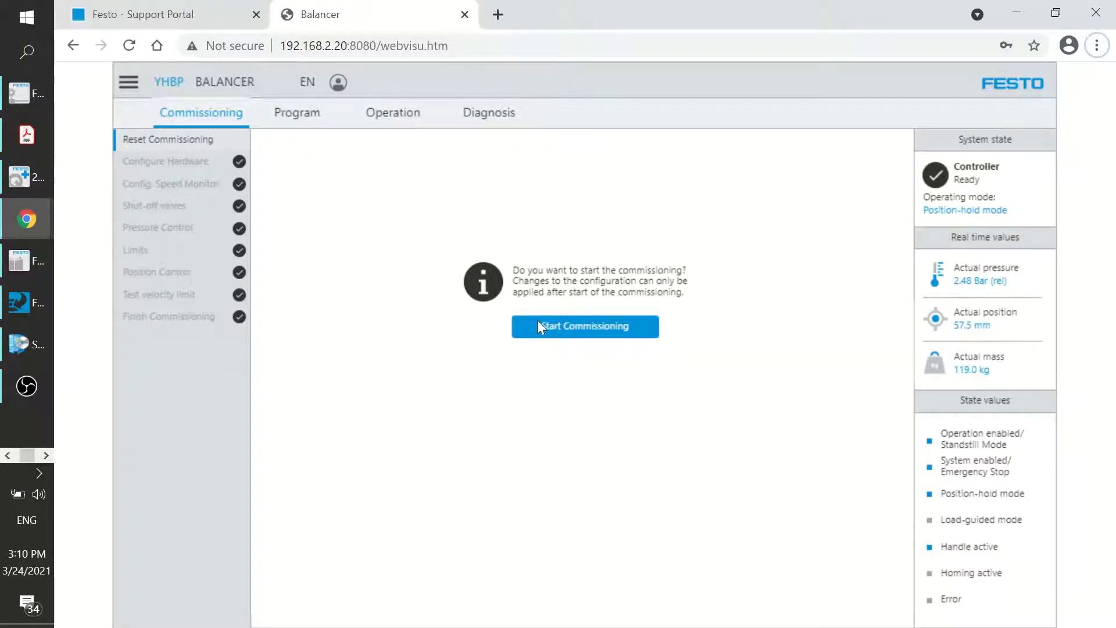
{"action": "left_click", "coordinate": [556, 336]}
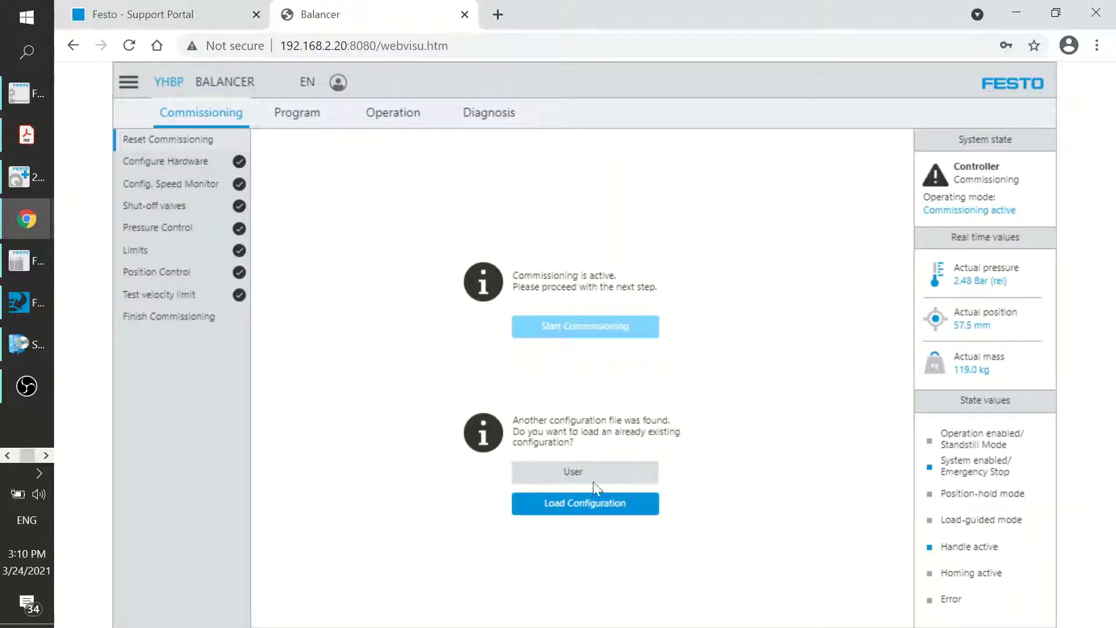
{"action": "left_click", "coordinate": [595, 513]}
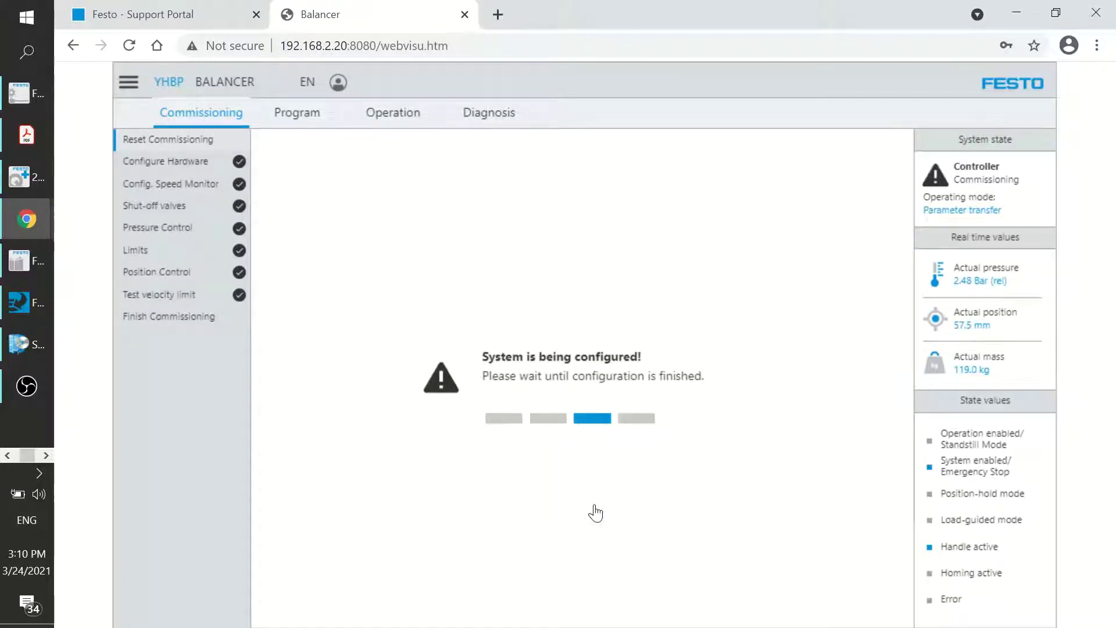
Step: In the hardware configuration, select the second cylinder orientation and check the cylinder dimensions in the DSBG-160 datasheet
{"action": "left_click", "coordinate": [205, 171]}
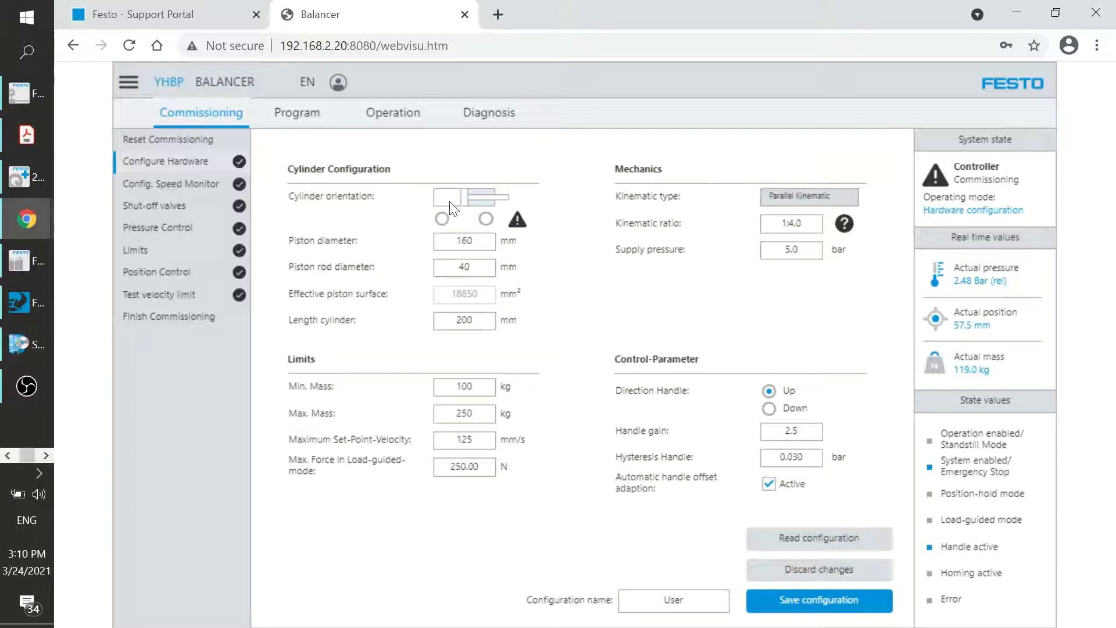
{"action": "left_click", "coordinate": [486, 217]}
{"action": "key", "text": "alt+Tab"}
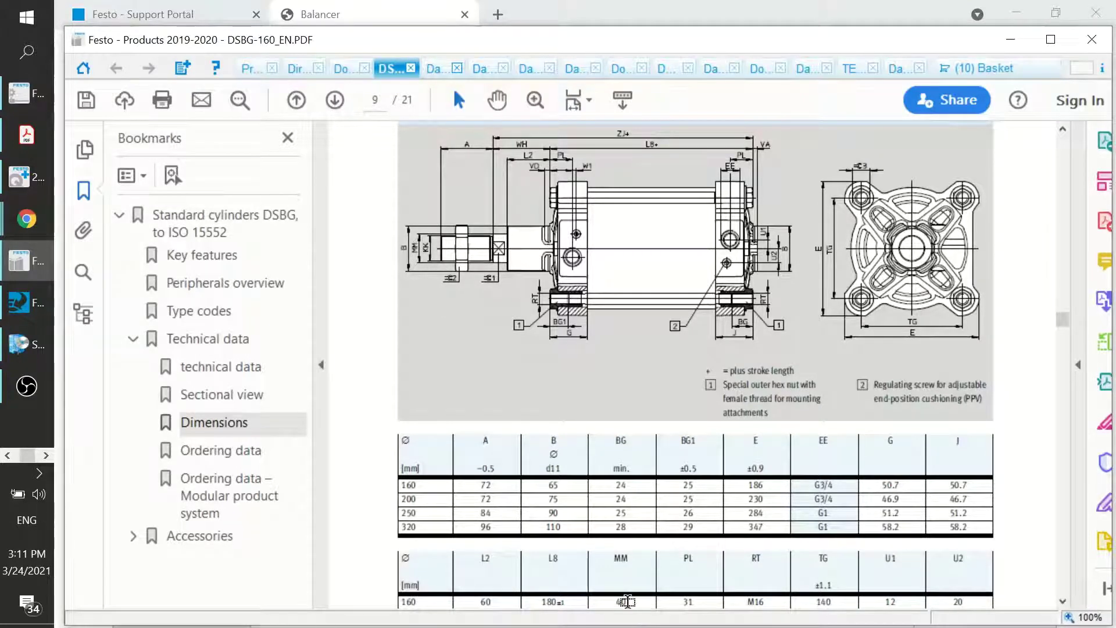
{"action": "key", "text": "alt+Tab"}
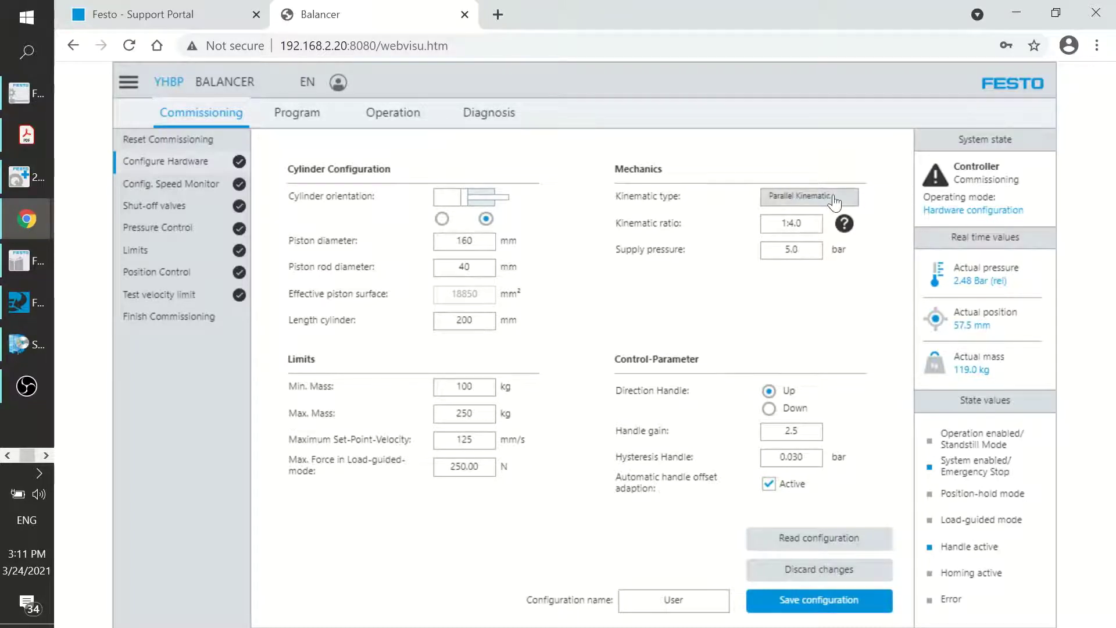
Step: Review the kinematic type options and the kinematic ratio help, keep Parallel Kinematic, and save the hardware configuration as User
{"action": "left_click", "coordinate": [853, 201]}
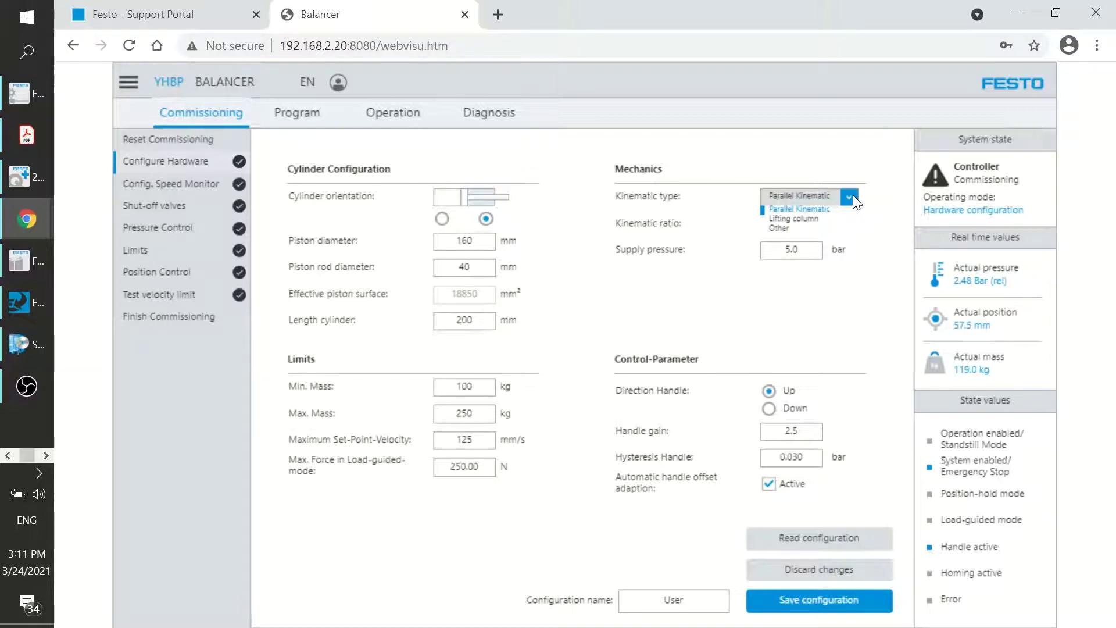
{"action": "left_click", "coordinate": [853, 200]}
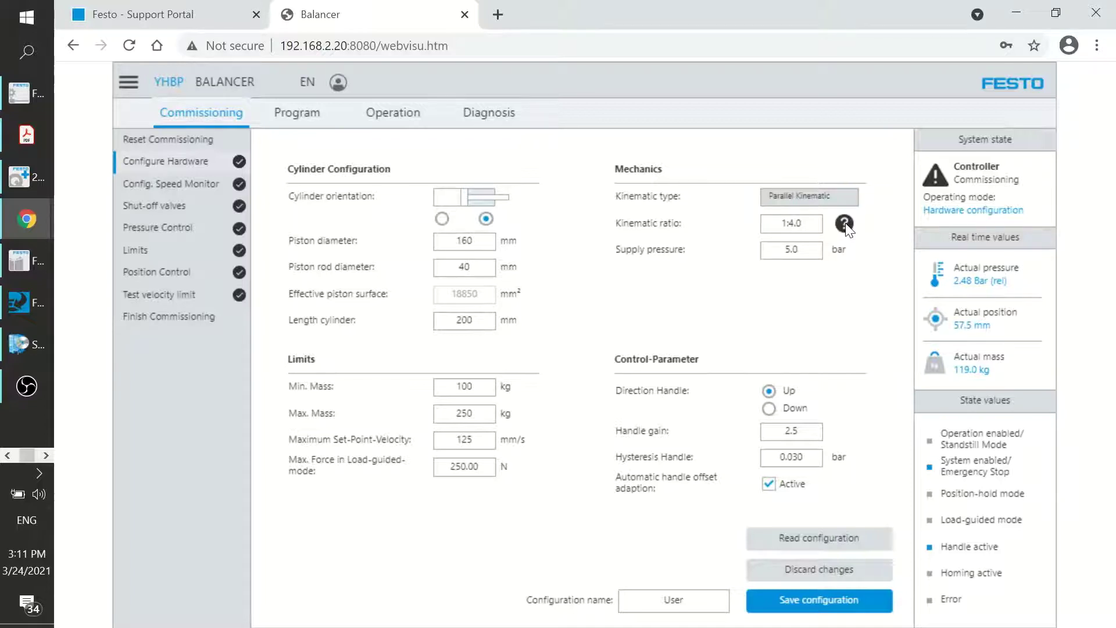
{"action": "left_click", "coordinate": [845, 224]}
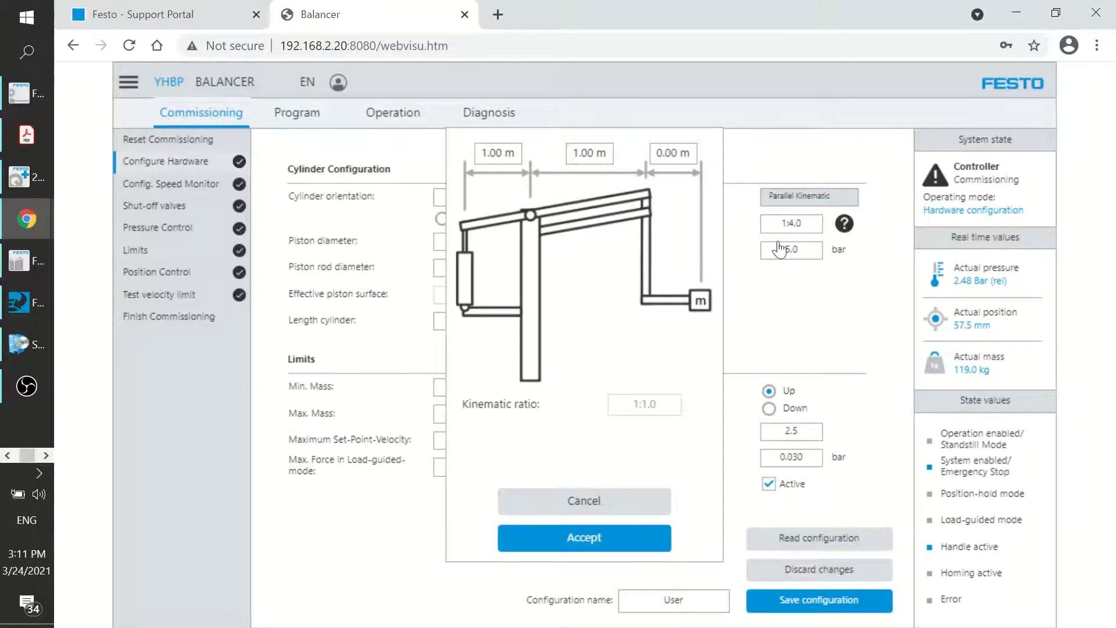
{"action": "left_click", "coordinate": [794, 229]}
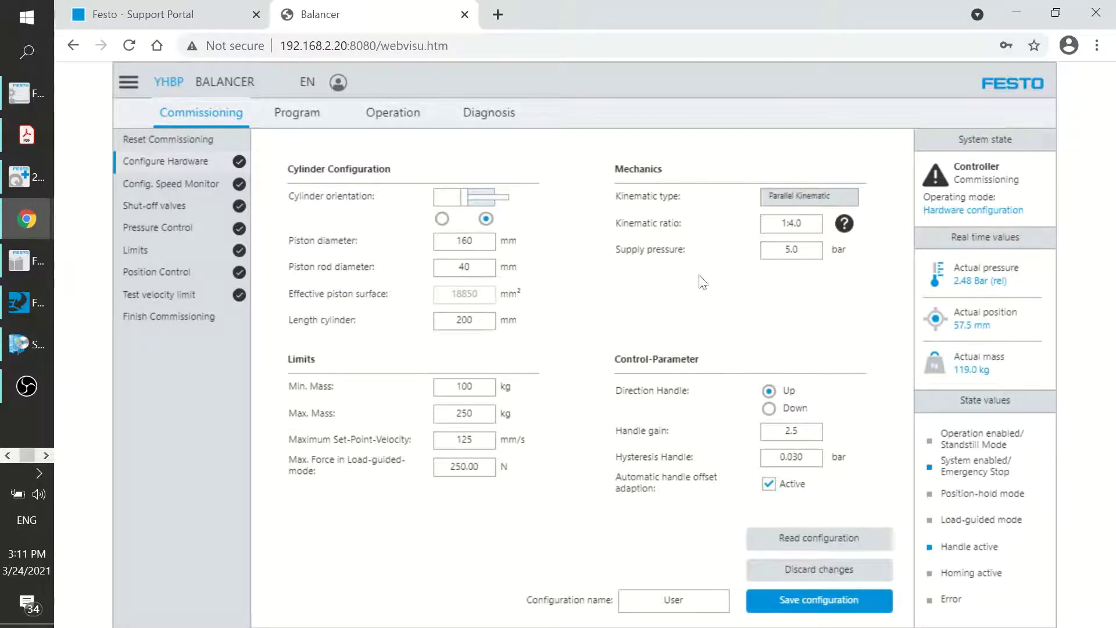
{"action": "left_click", "coordinate": [806, 607]}
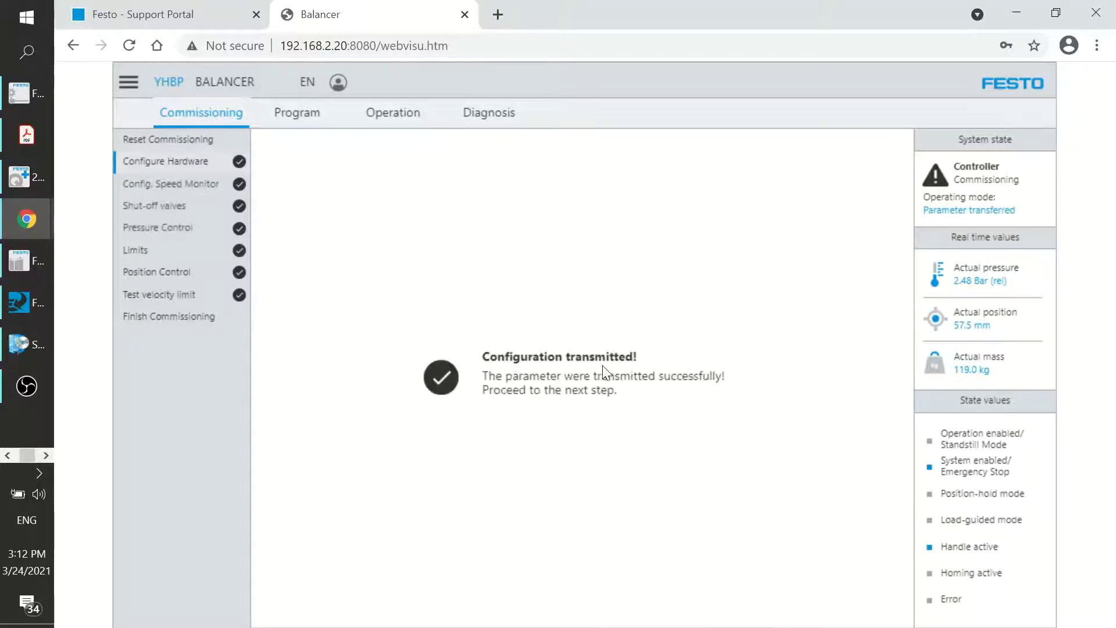
Step: Preview the PILZ speed monitor option, set the monitoring configuration to Without speed monitor and save it
{"action": "left_click", "coordinate": [165, 183]}
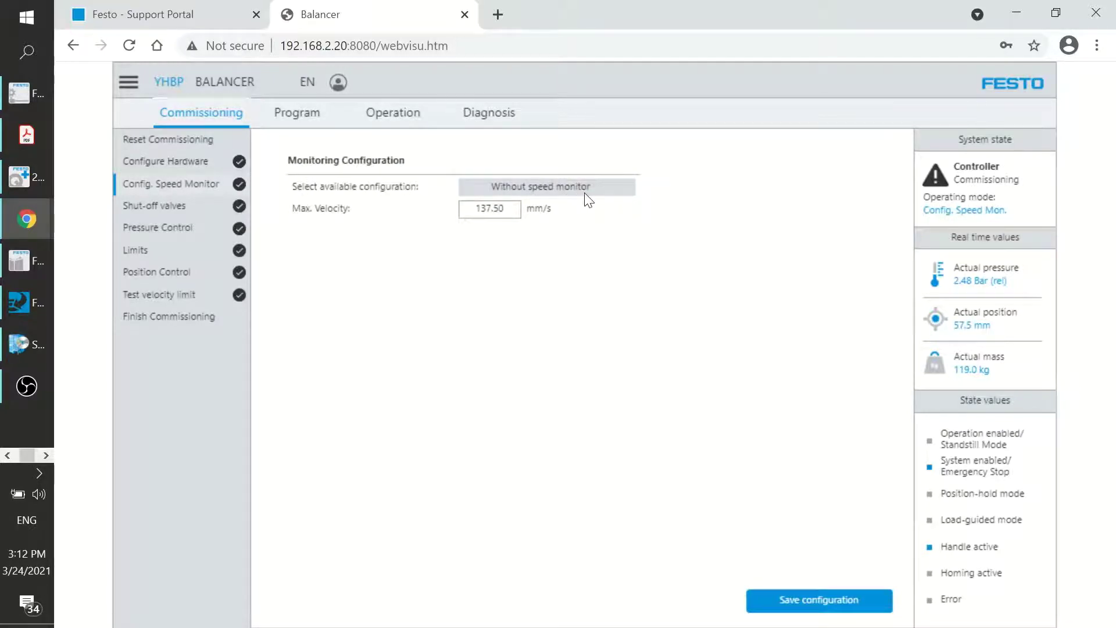
{"action": "left_click", "coordinate": [626, 190]}
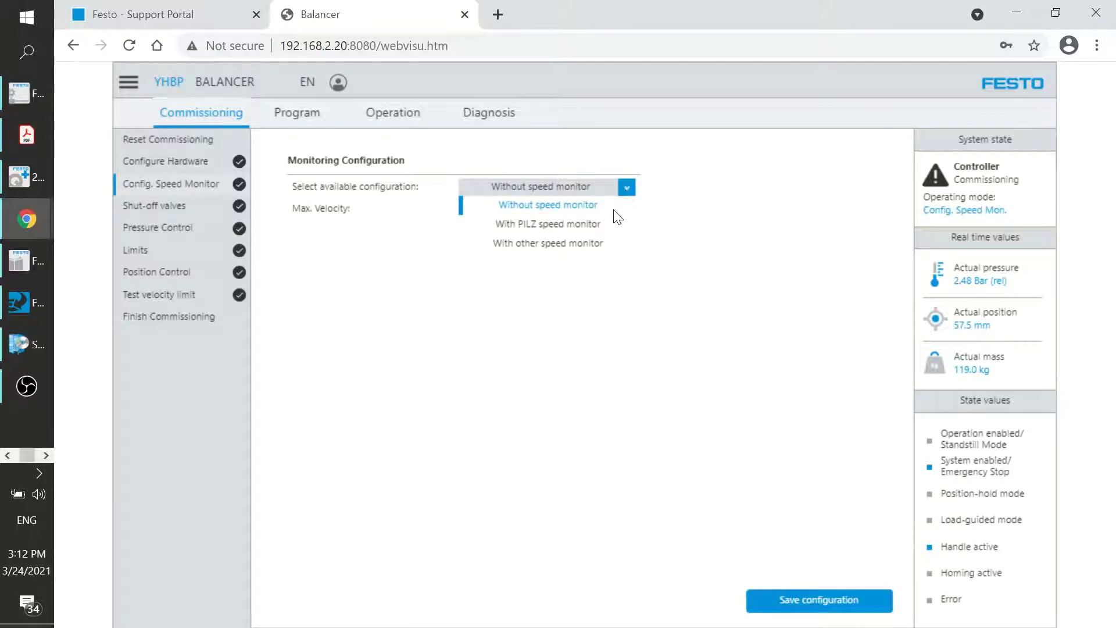
{"action": "left_click", "coordinate": [584, 225]}
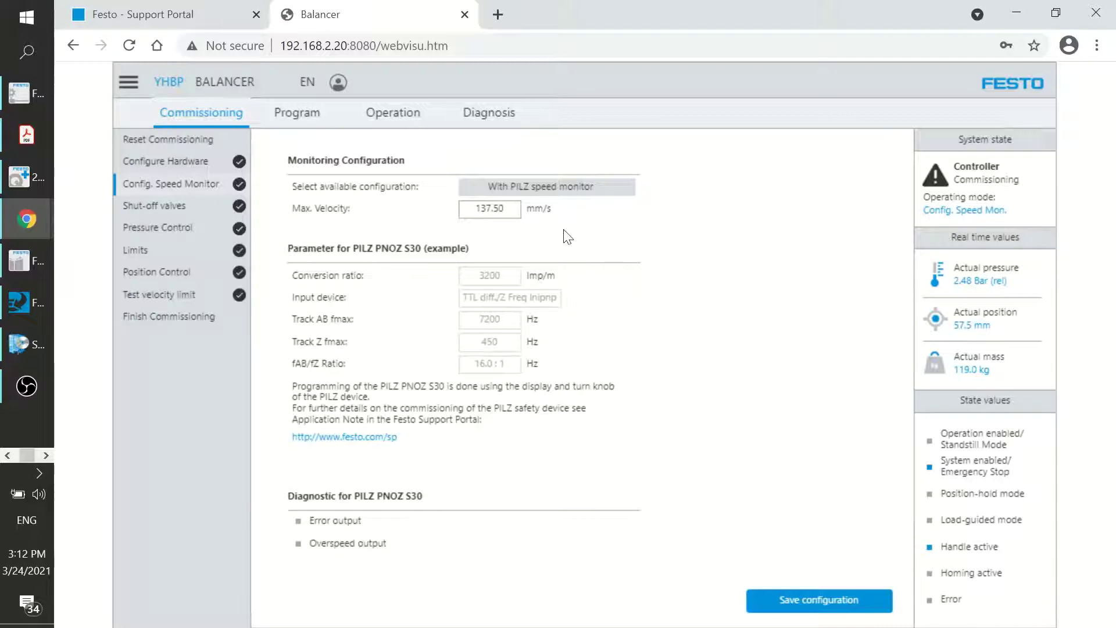
{"action": "left_click", "coordinate": [611, 186]}
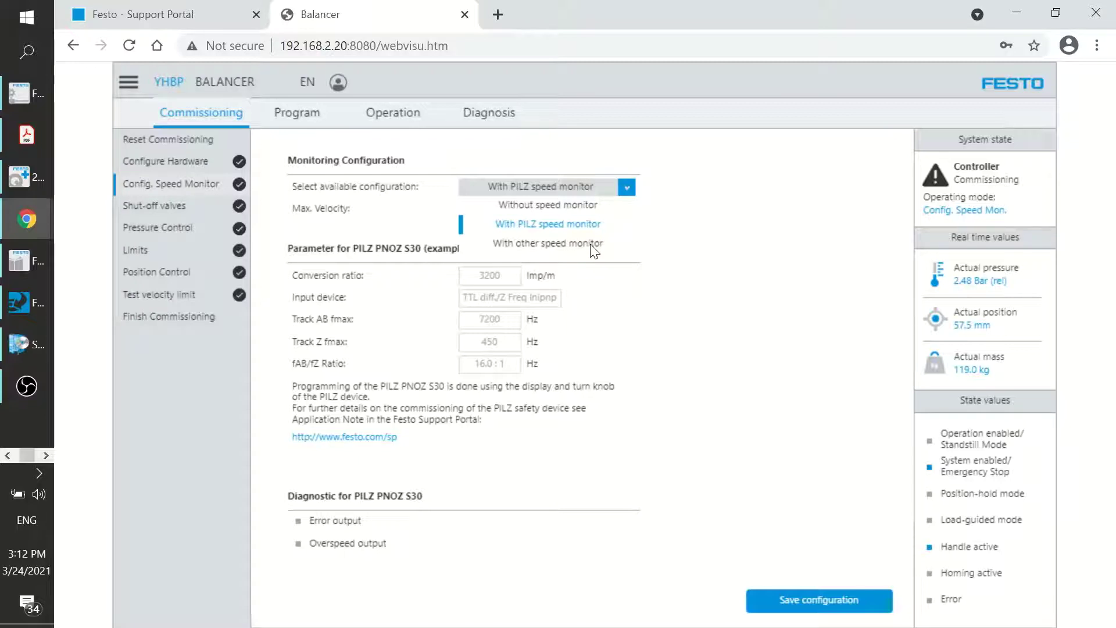
{"action": "left_click", "coordinate": [570, 206]}
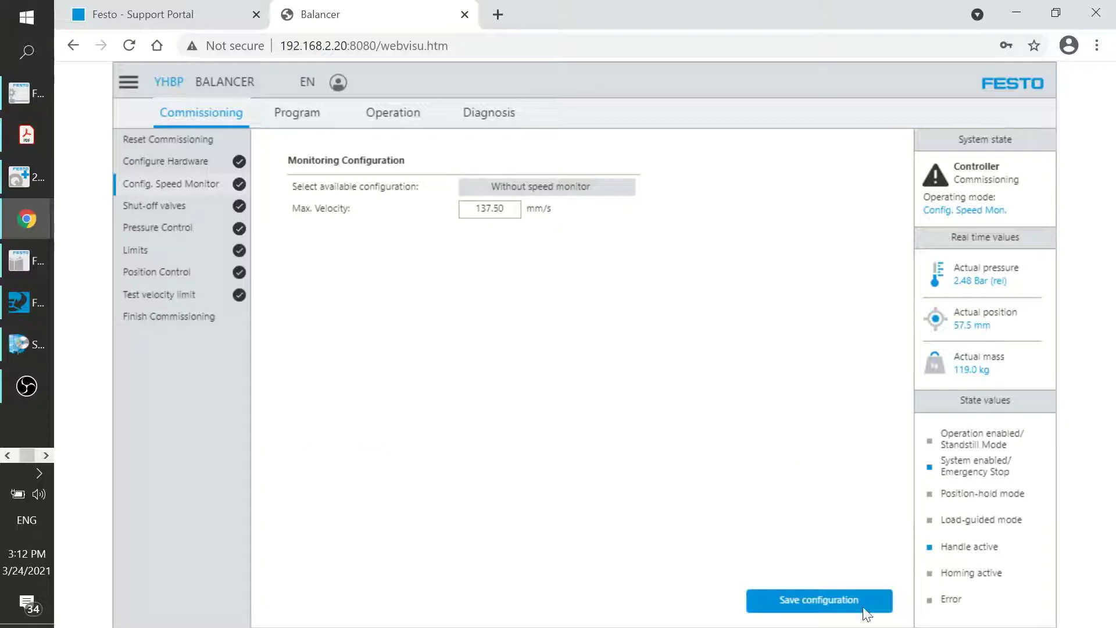
{"action": "left_click", "coordinate": [828, 594]}
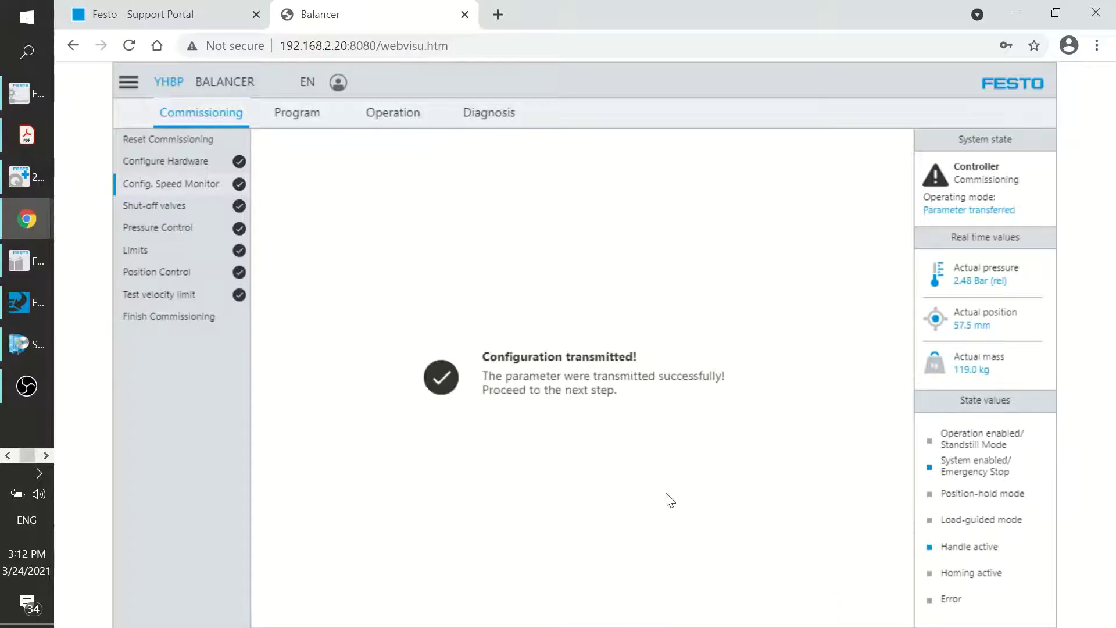
Step: Run the function test of both shut-off valves
{"action": "left_click", "coordinate": [191, 211]}
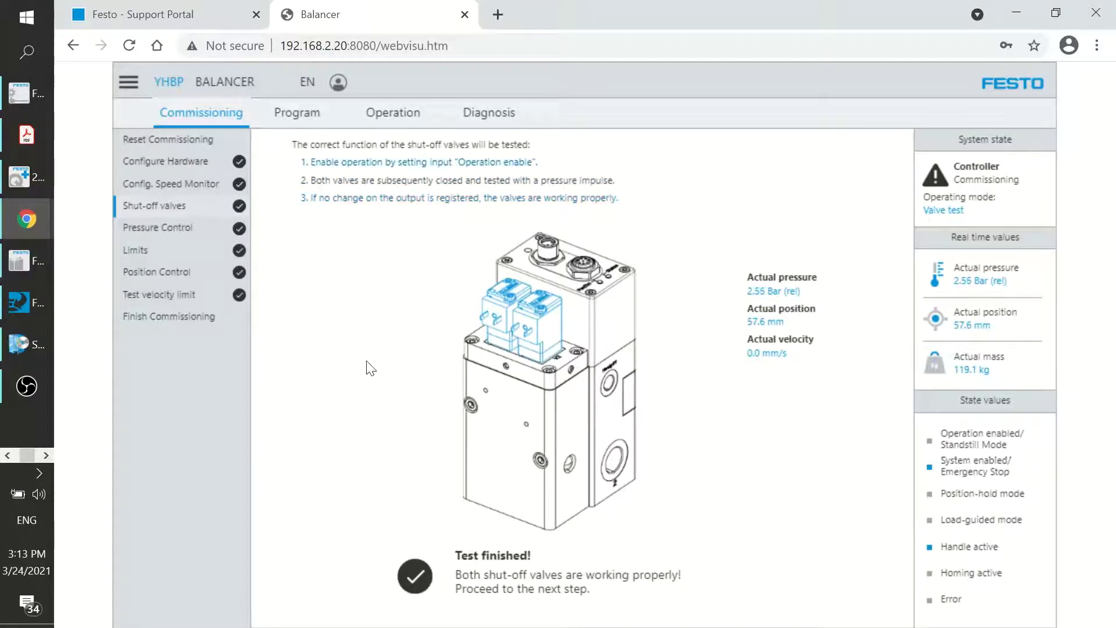
Step: Commission the pressure control by saving the identified mass load, the 0.0 mm lowest cylinder position, the filter parameter and the overall parameters
{"action": "left_click", "coordinate": [173, 233]}
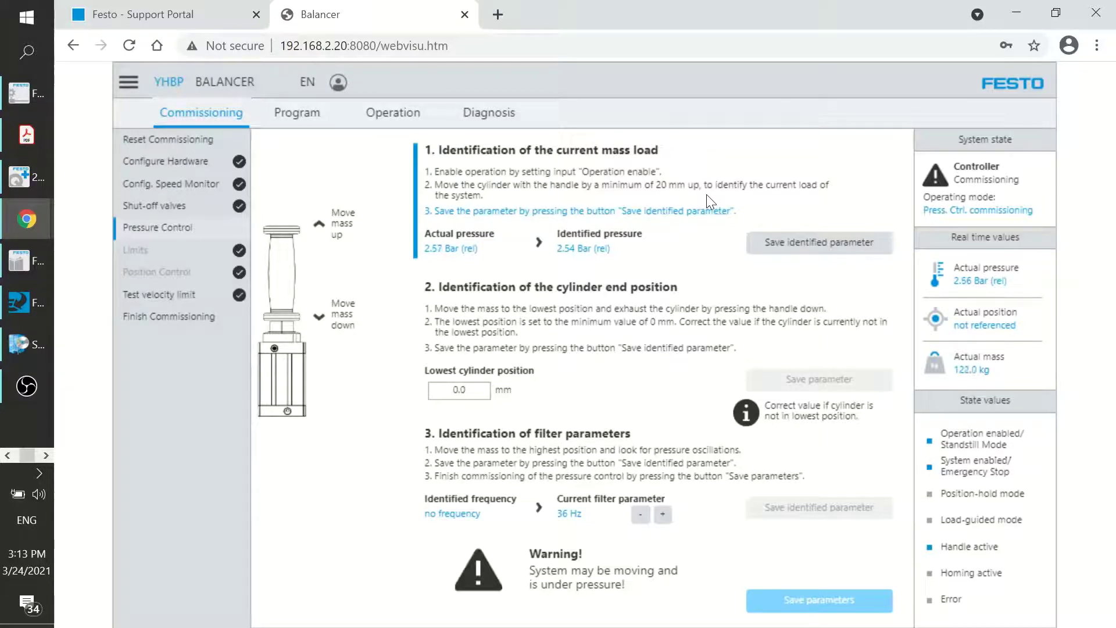
{"action": "left_click", "coordinate": [790, 245]}
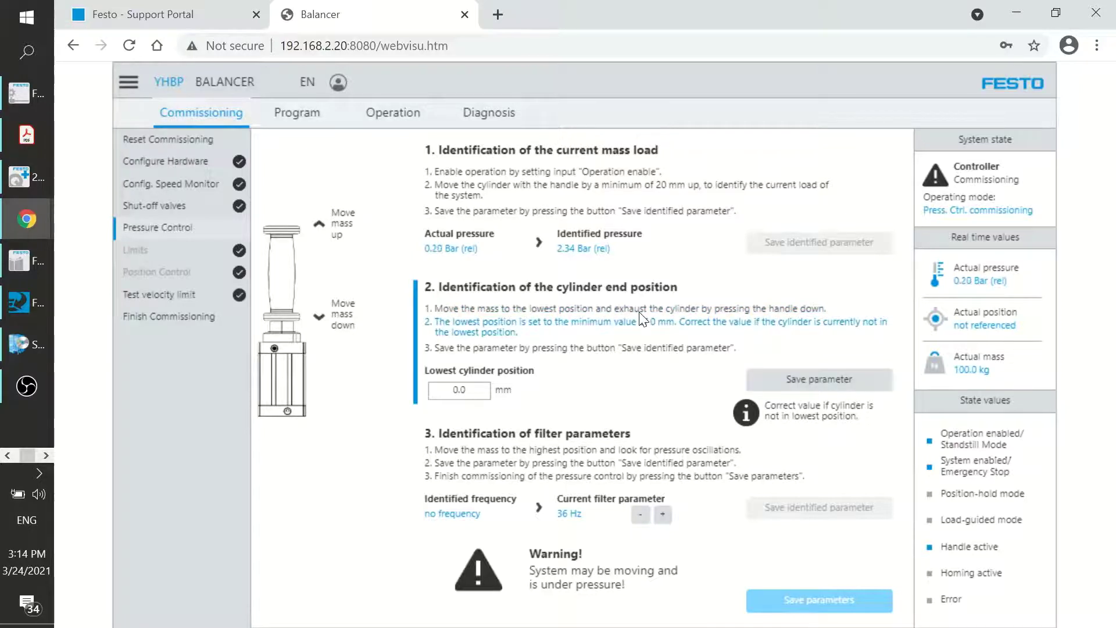
{"action": "left_click", "coordinate": [779, 387]}
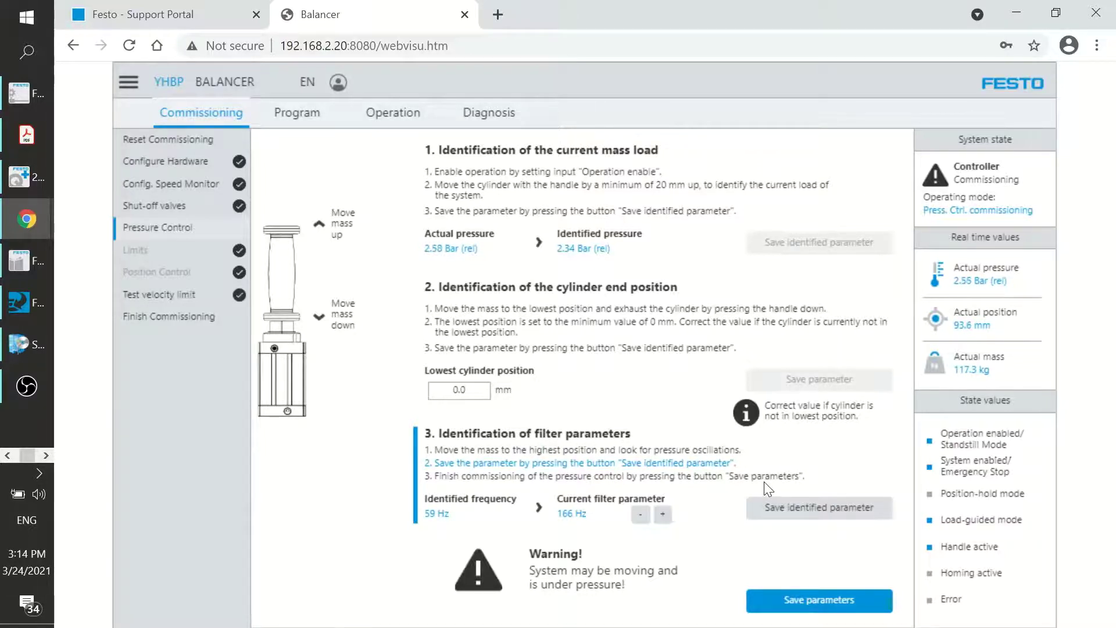
{"action": "left_click", "coordinate": [800, 508]}
{"action": "left_click", "coordinate": [801, 603]}
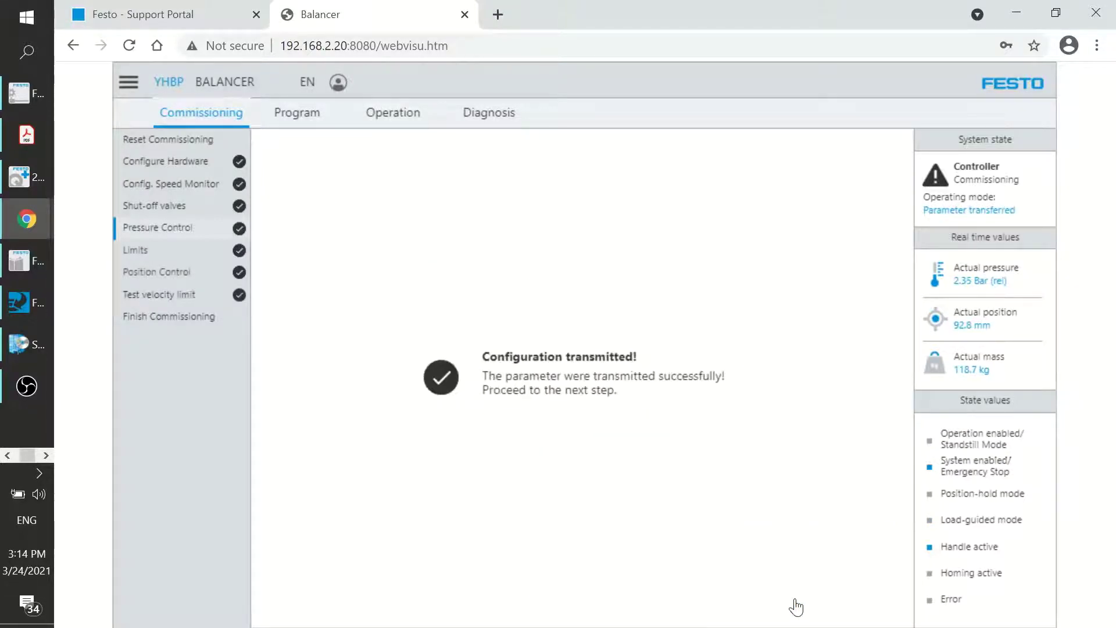
Step: Teach the balancer's upper limit at 97.1 mm and lower limit at 2.3 mm, and save the limit parameters
{"action": "left_click", "coordinate": [152, 260]}
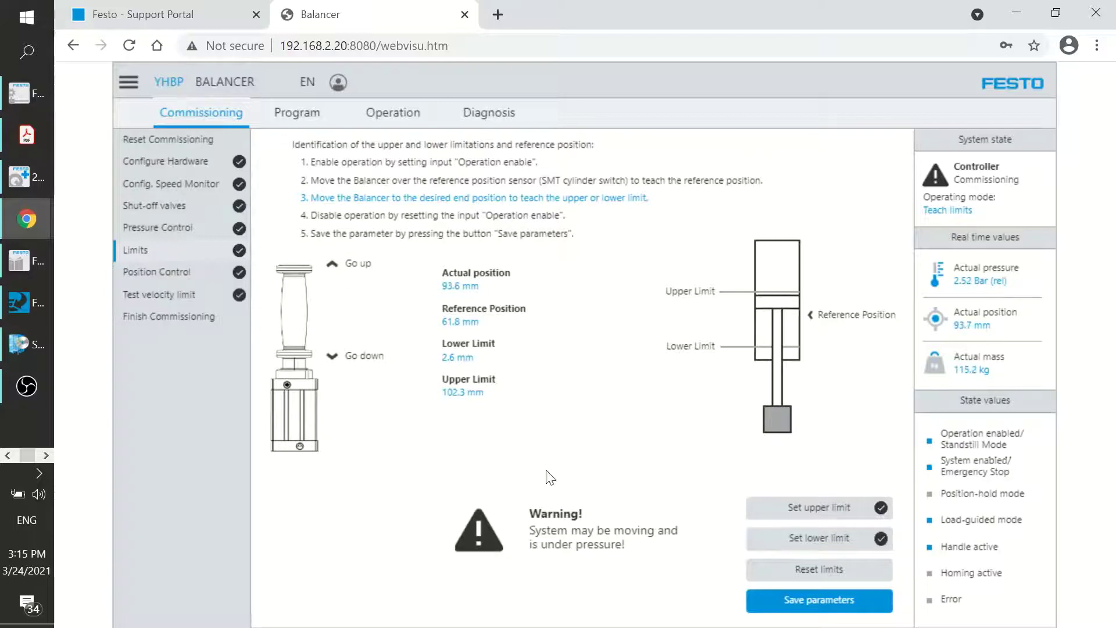
{"action": "left_click", "coordinate": [796, 508]}
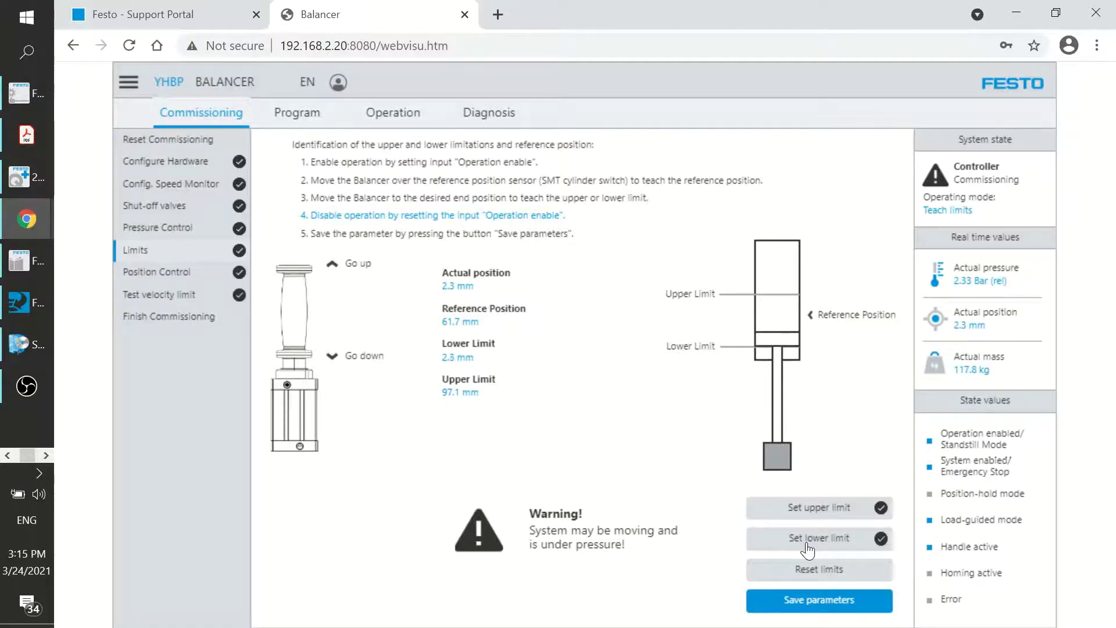
{"action": "left_click", "coordinate": [799, 605]}
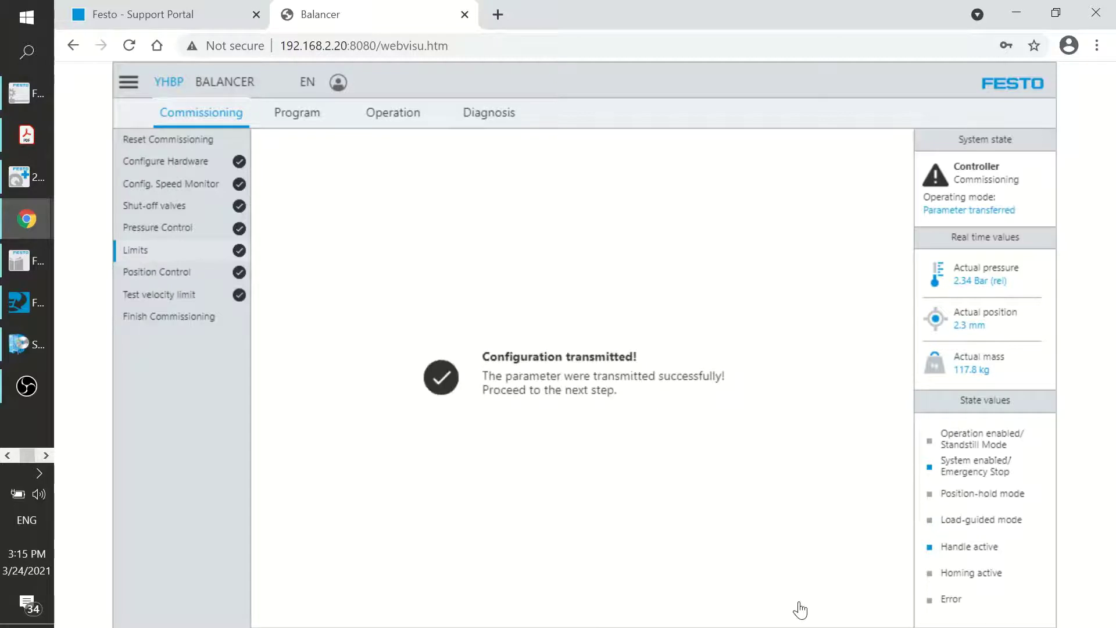
Step: Commission the position control by identifying the friction parameters and saving them, and save the gain parameters at their present settings
{"action": "left_click", "coordinate": [156, 273]}
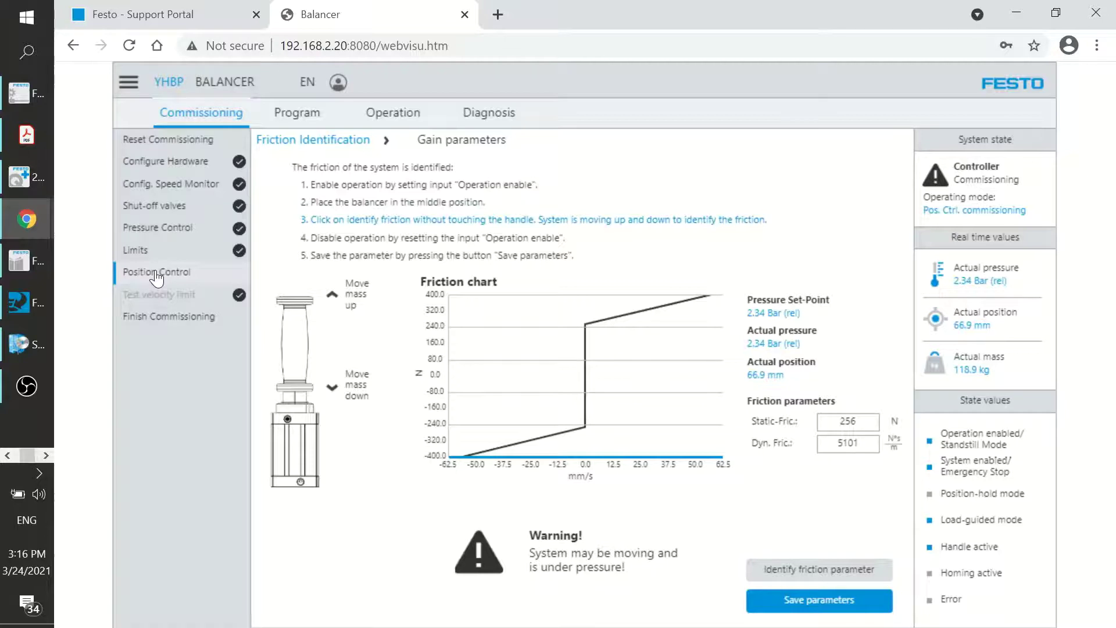
{"action": "left_click", "coordinate": [798, 576]}
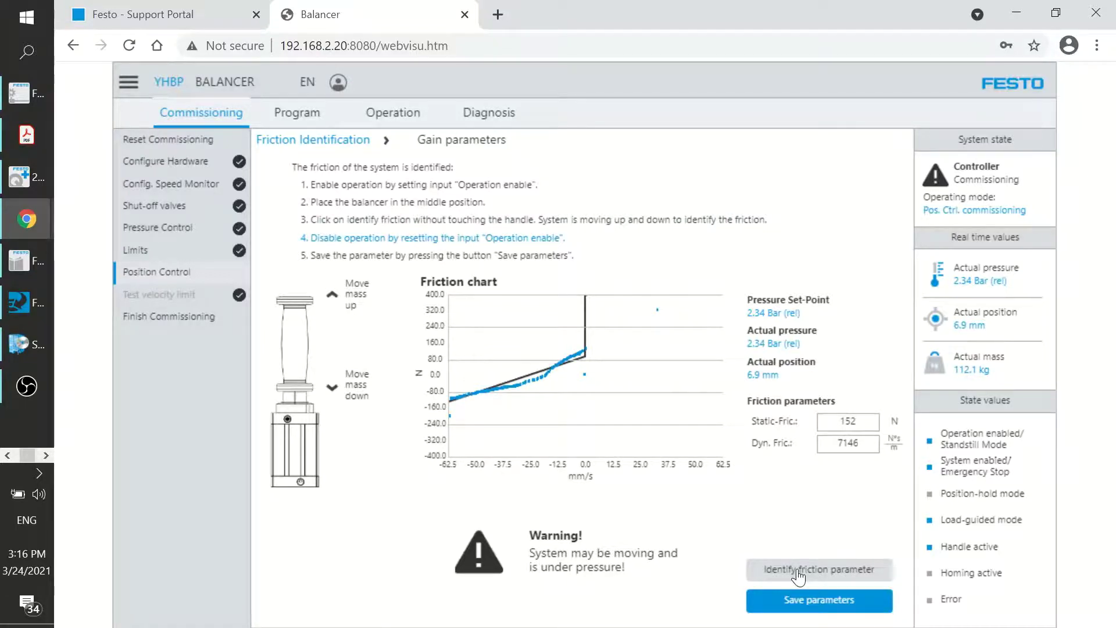
{"action": "left_click", "coordinate": [855, 604]}
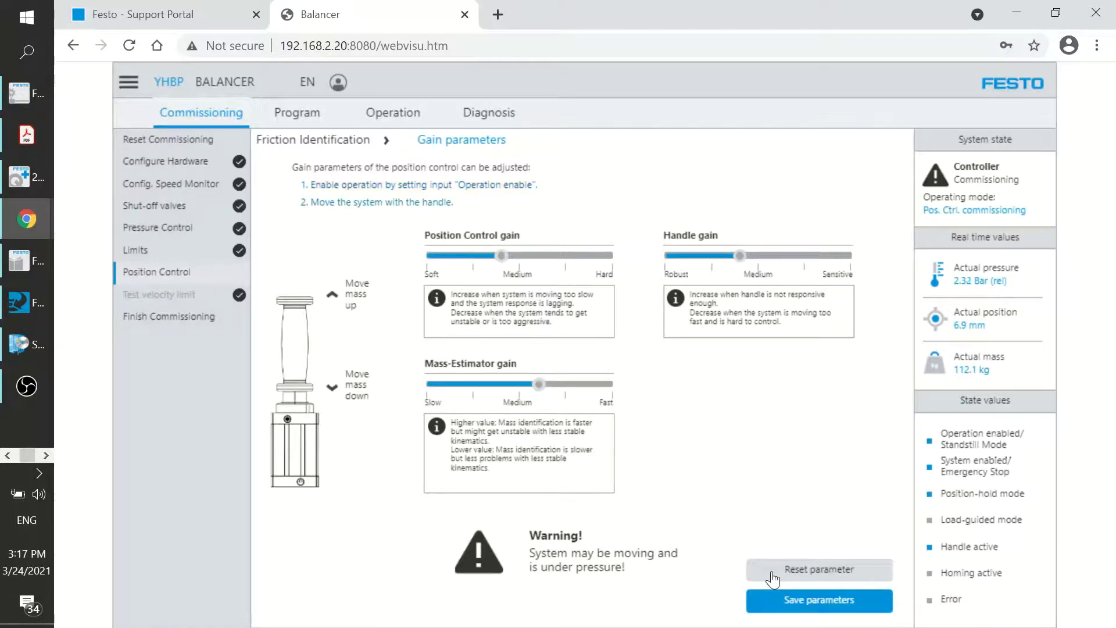
{"action": "left_click", "coordinate": [825, 605]}
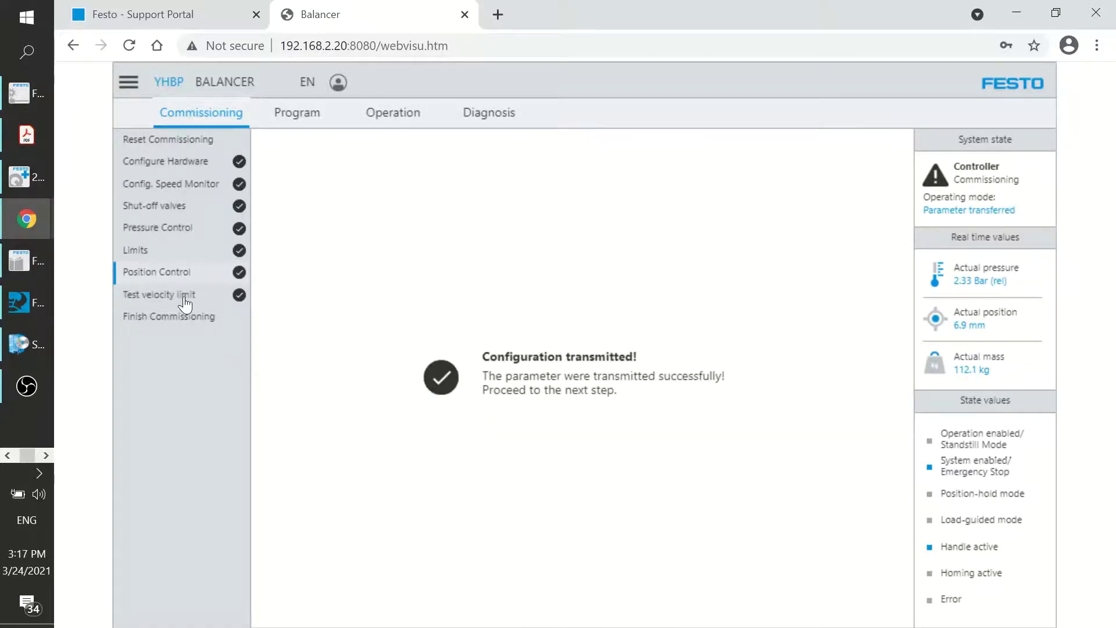
Step: Run the velocity limit test of the speed monitor and finish the commissioning
{"action": "left_click", "coordinate": [185, 299]}
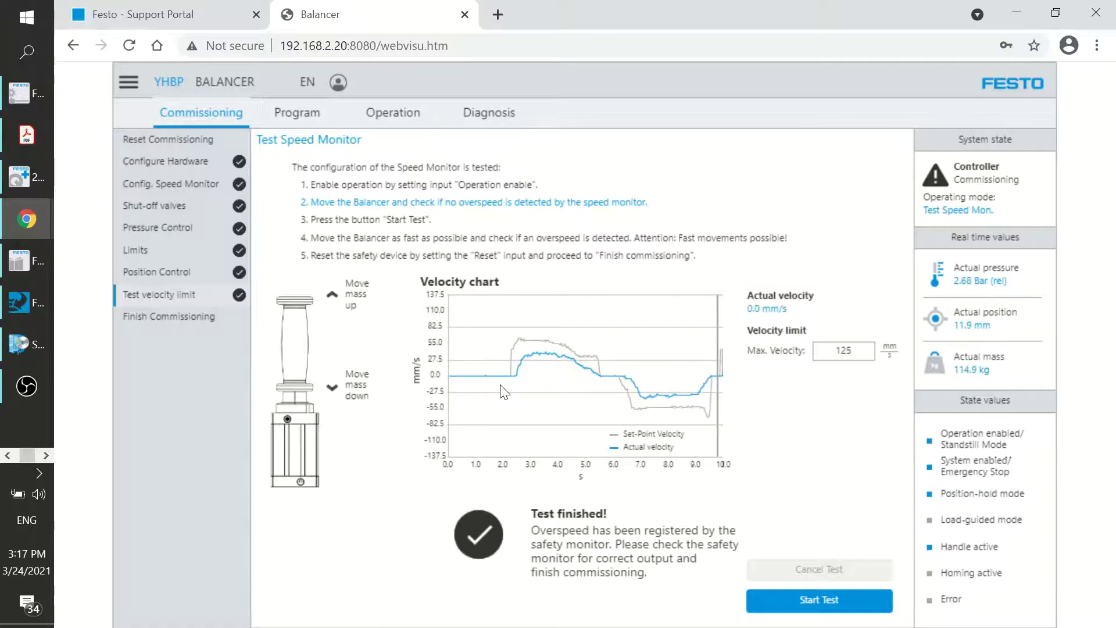
{"action": "left_click", "coordinate": [789, 604]}
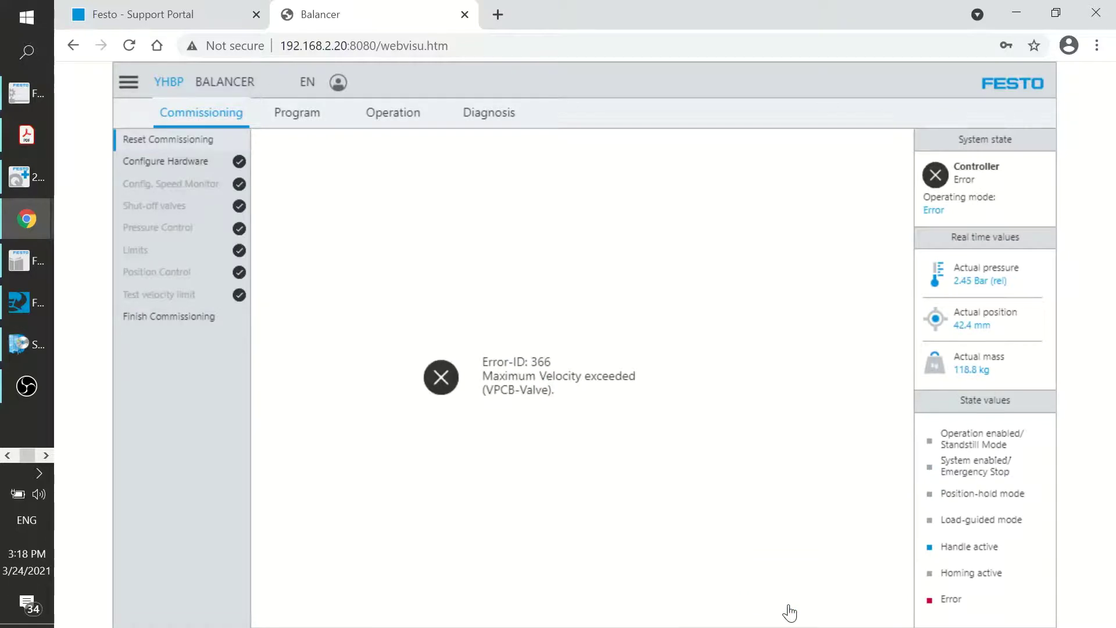
{"action": "left_click", "coordinate": [182, 323]}
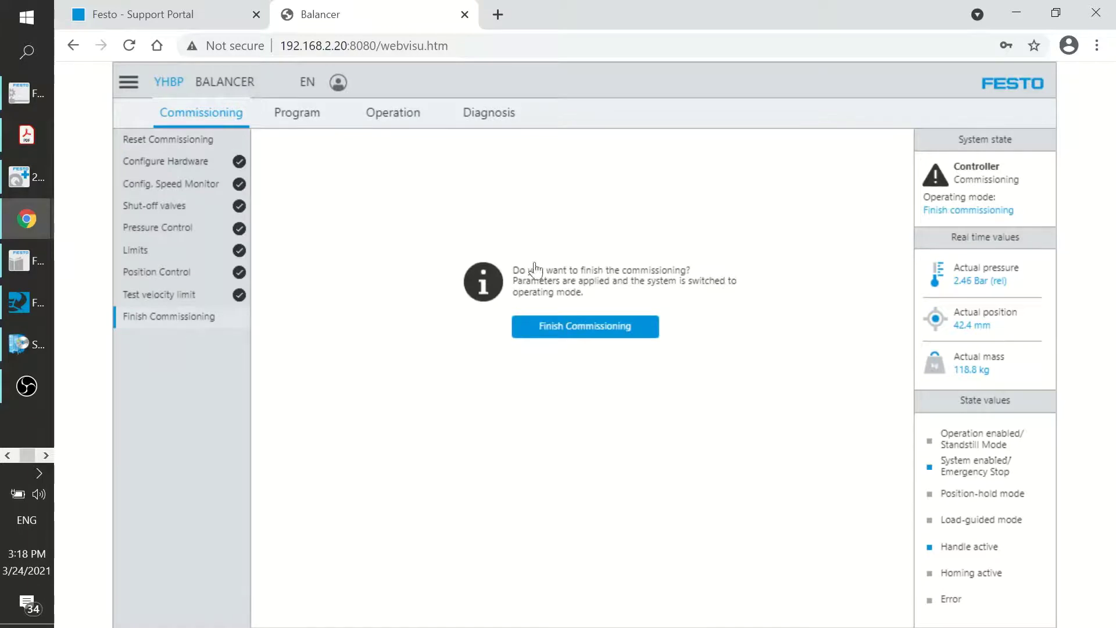
{"action": "left_click", "coordinate": [606, 325]}
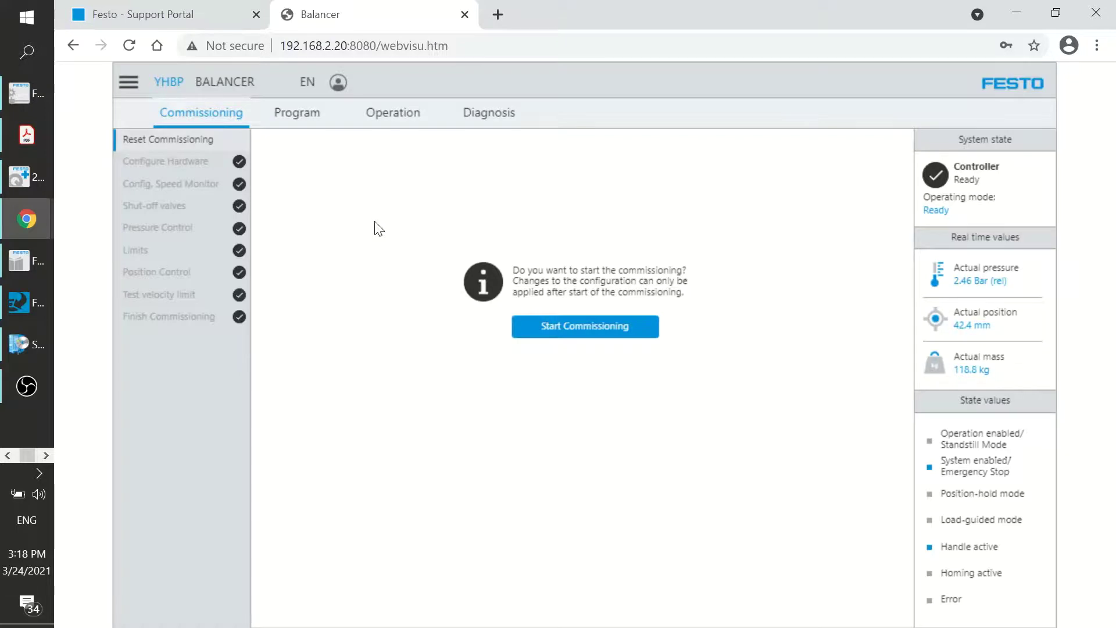
Step: Review the functions available for custom input X3.1 and custom output X4.1 in the program configuration
{"action": "left_click", "coordinate": [312, 126]}
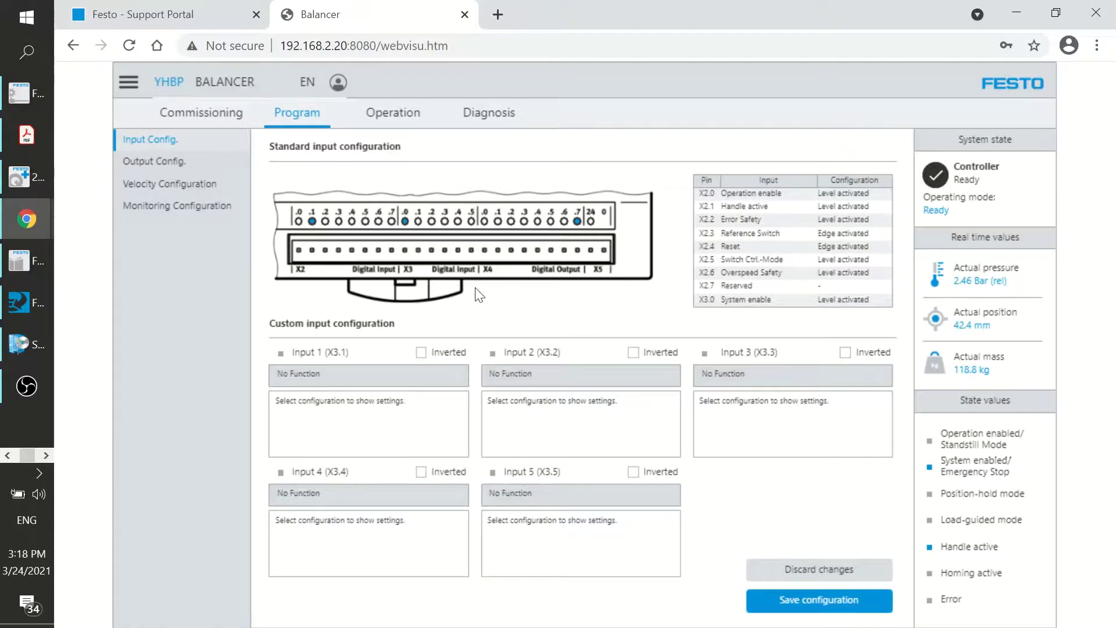
{"action": "left_click", "coordinate": [455, 375]}
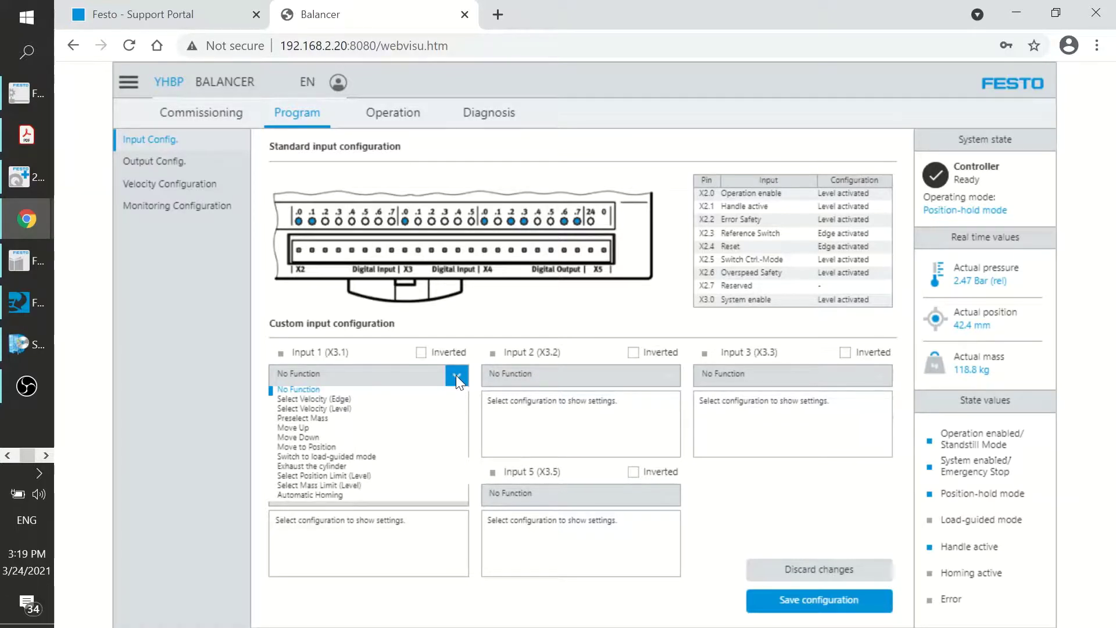
{"action": "left_click", "coordinate": [456, 375]}
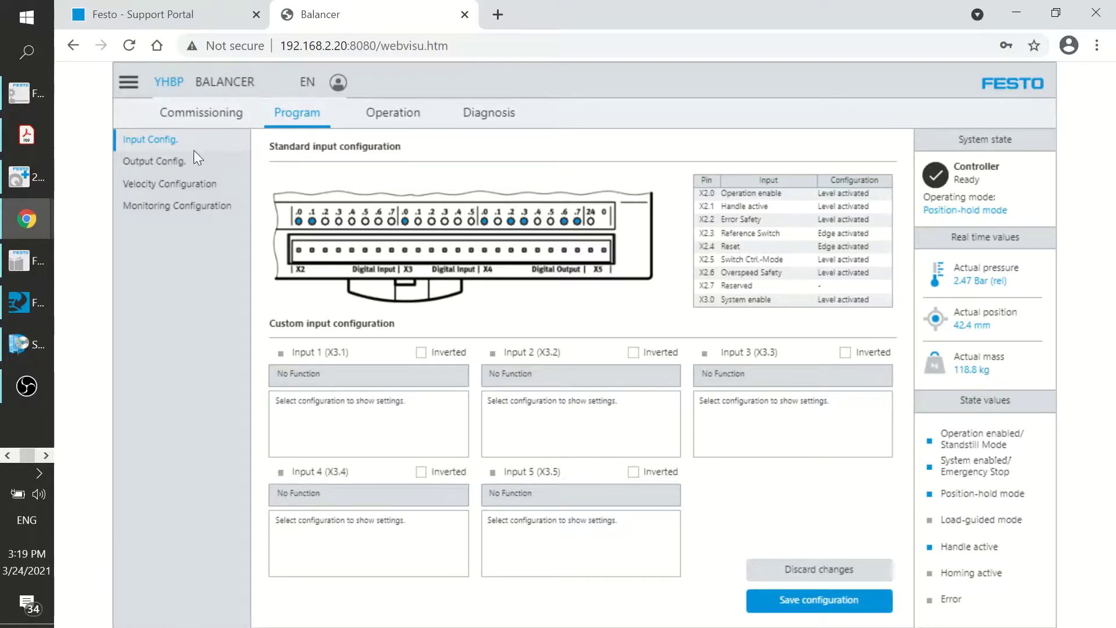
{"action": "left_click", "coordinate": [180, 165]}
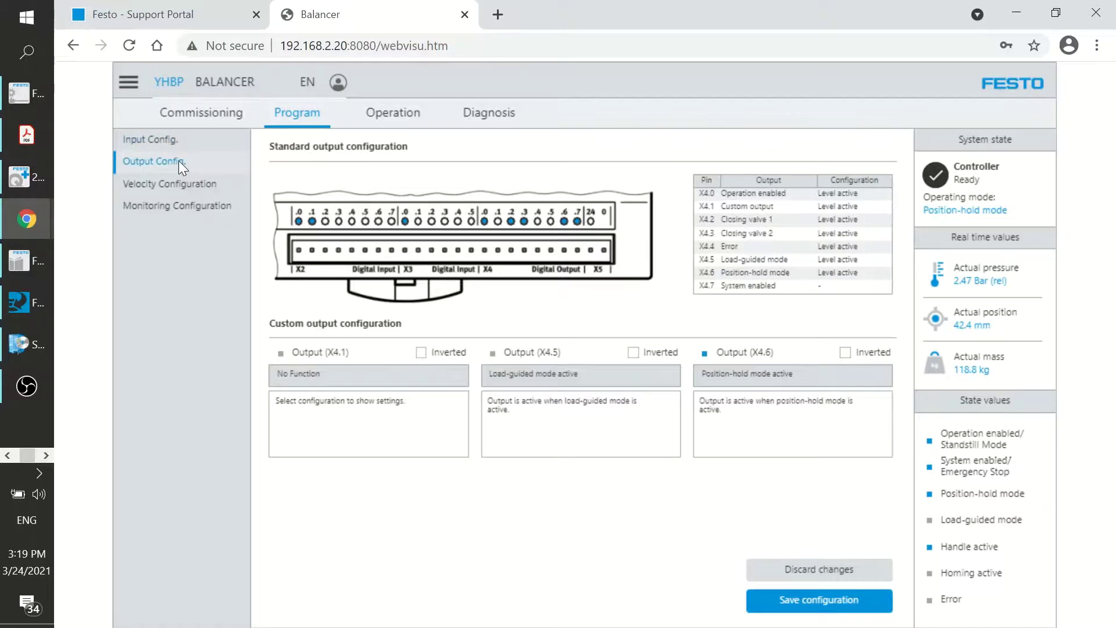
{"action": "left_click", "coordinate": [458, 377]}
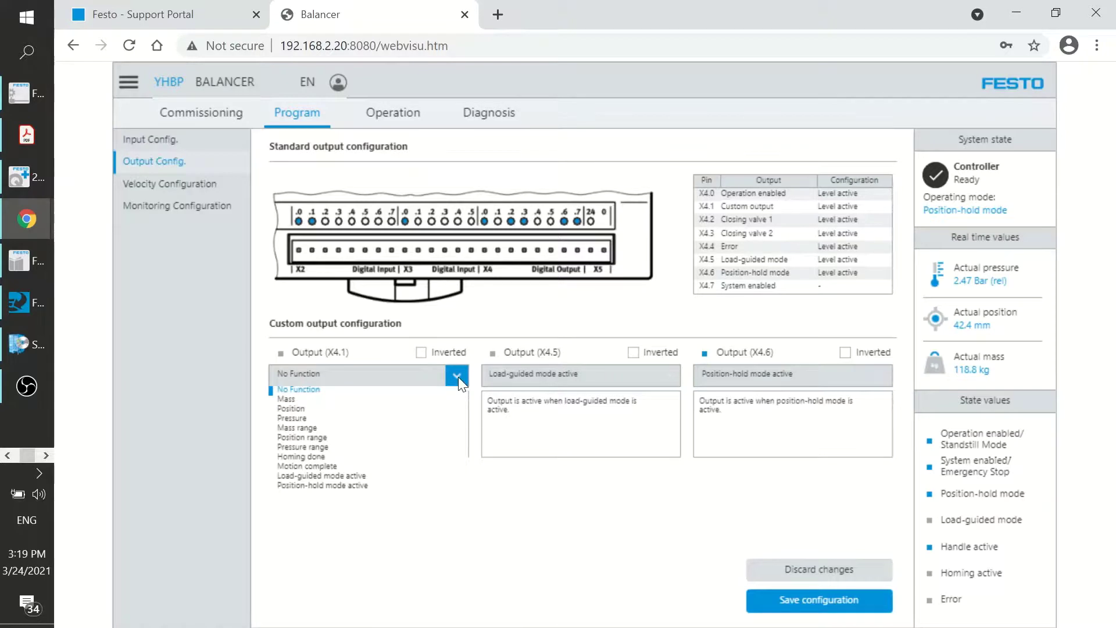
{"action": "left_click", "coordinate": [458, 377]}
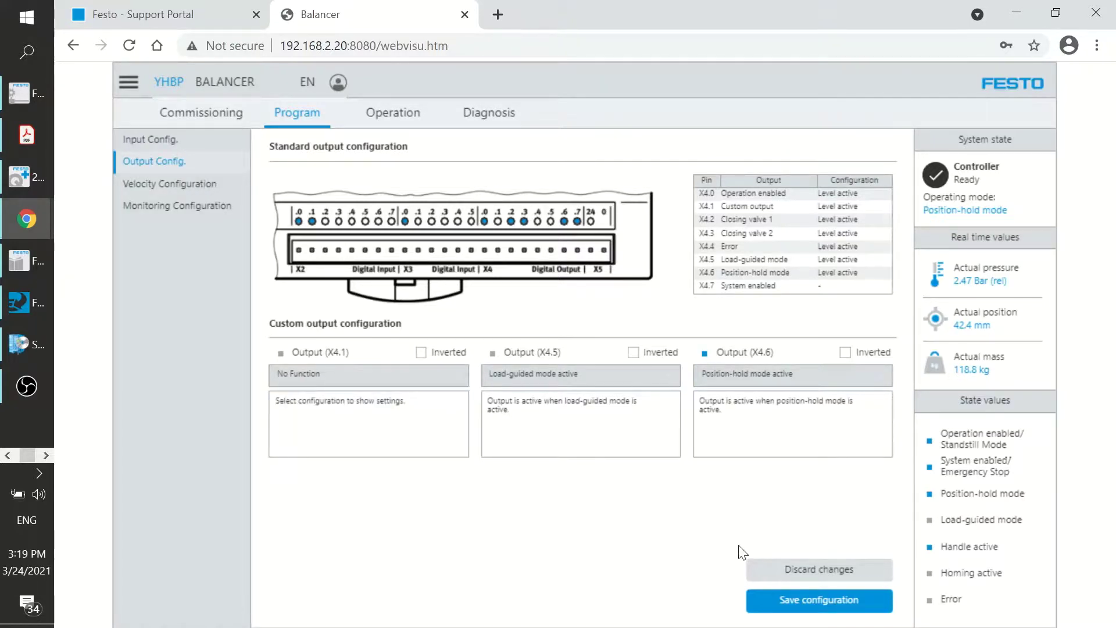
Step: Review the velocity configuration and the monitoring reaction options for pressure deviation and position deviation
{"action": "left_click", "coordinate": [148, 185]}
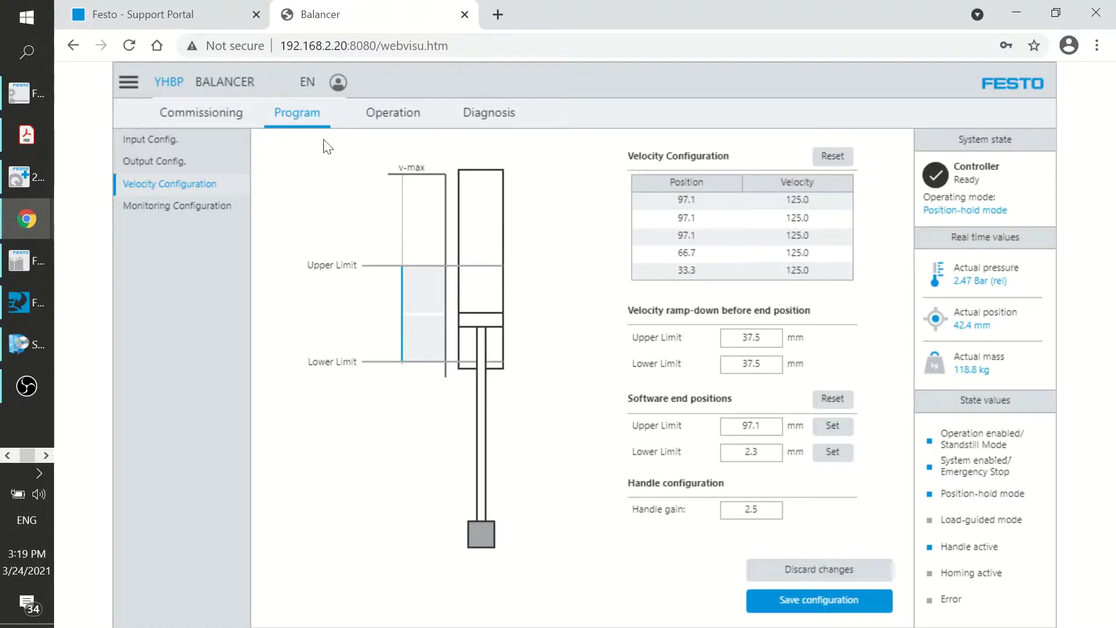
{"action": "left_click", "coordinate": [203, 216]}
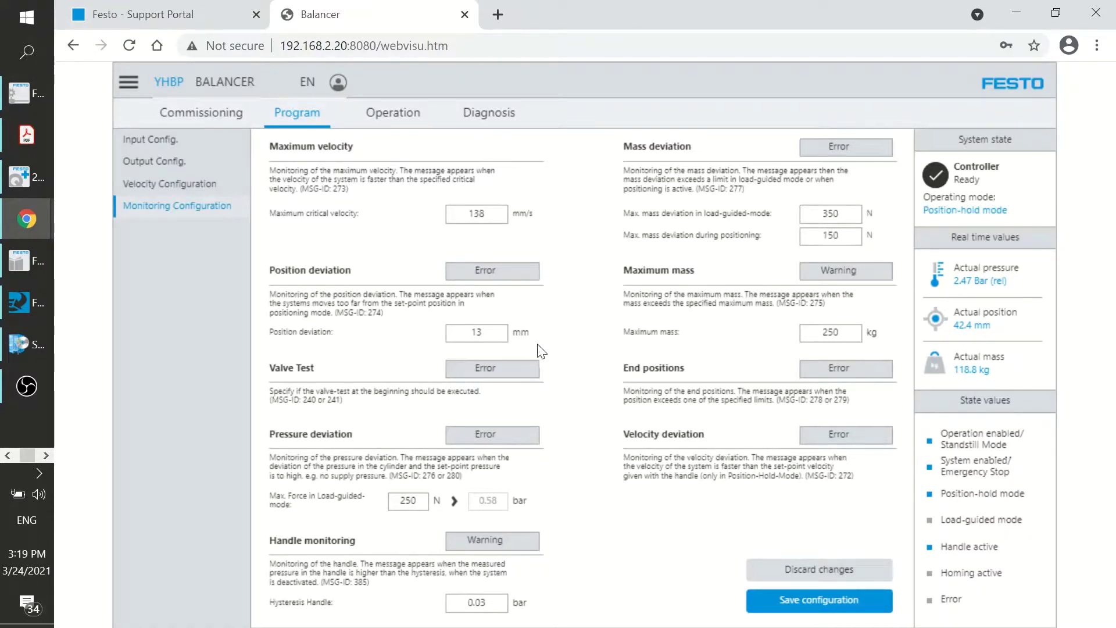
{"action": "left_click", "coordinate": [531, 438]}
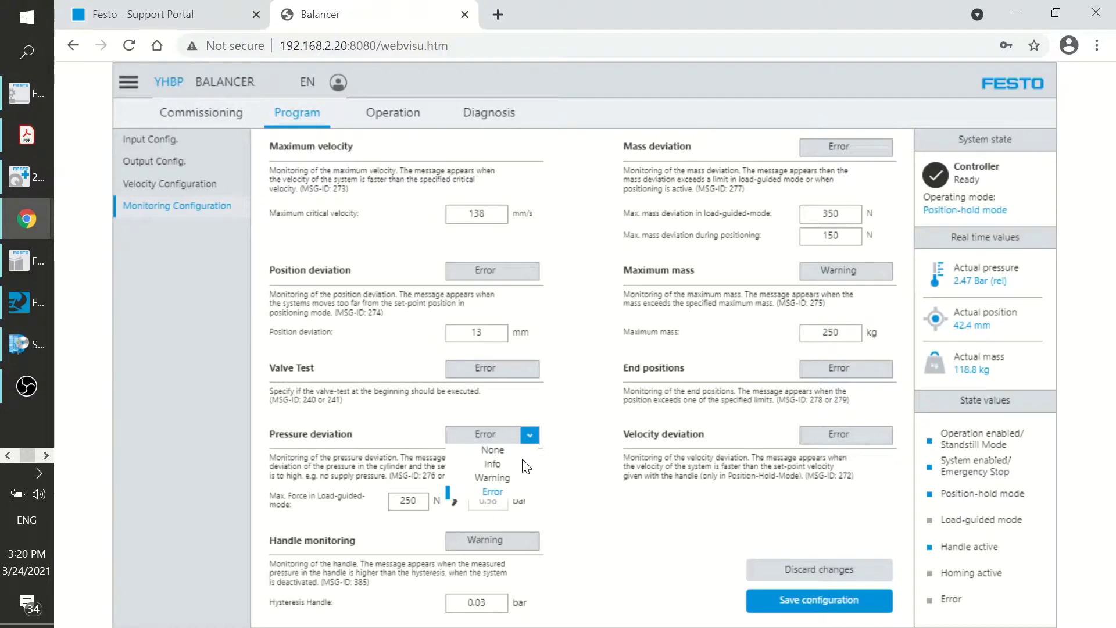
{"action": "left_click", "coordinate": [452, 431]}
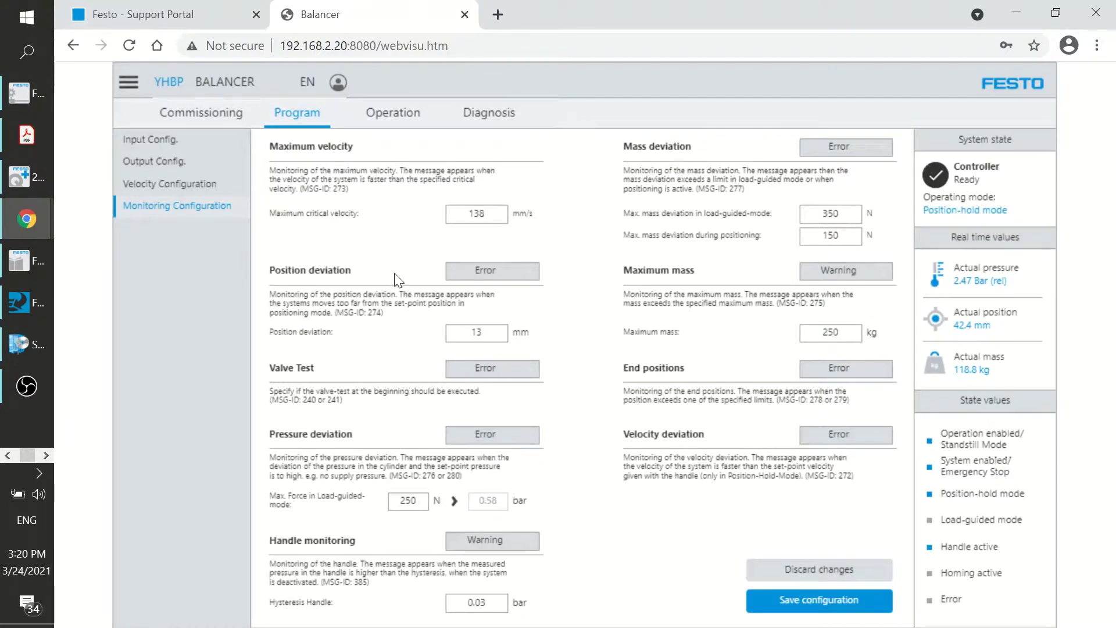
{"action": "left_click", "coordinate": [530, 278]}
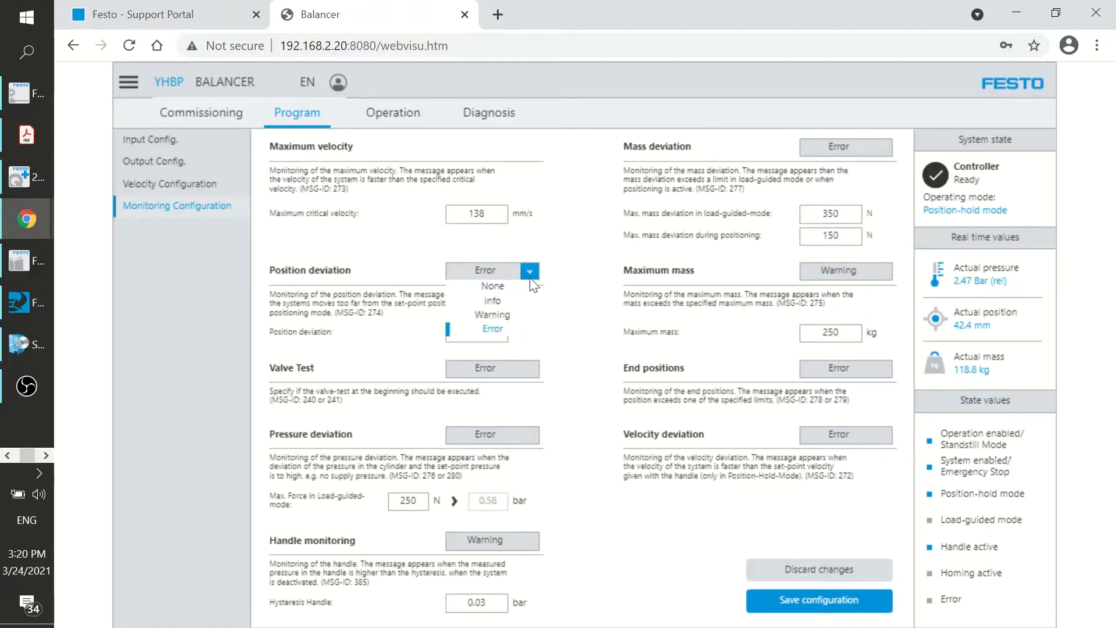
{"action": "left_click", "coordinate": [531, 281]}
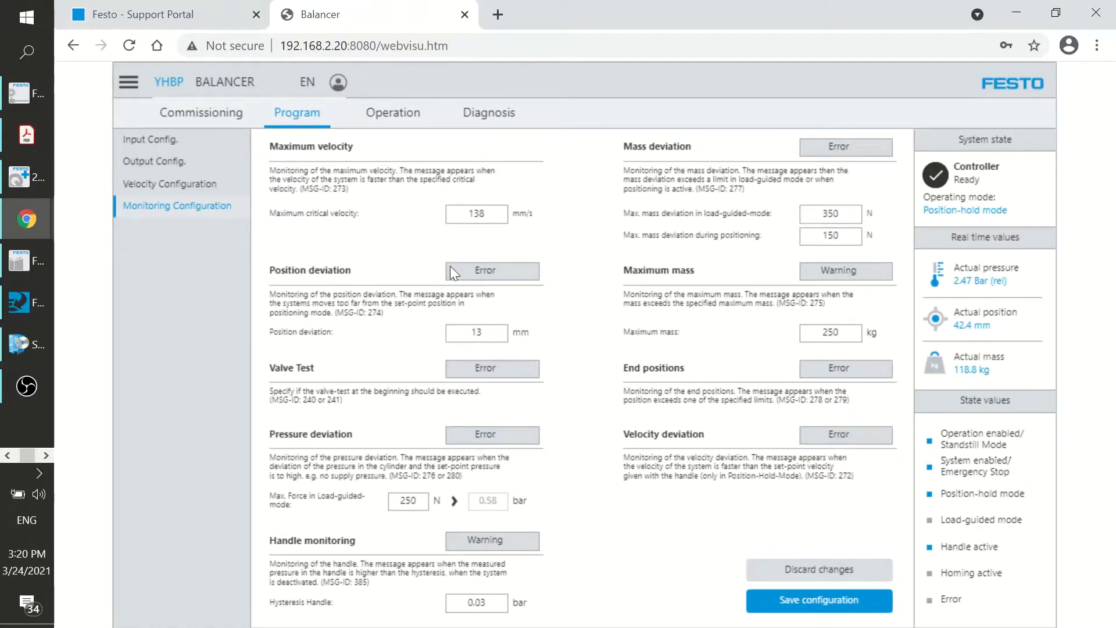
Step: Examine the velocity trace in operation, the diagnosis overview and the message log
{"action": "left_click", "coordinate": [385, 132]}
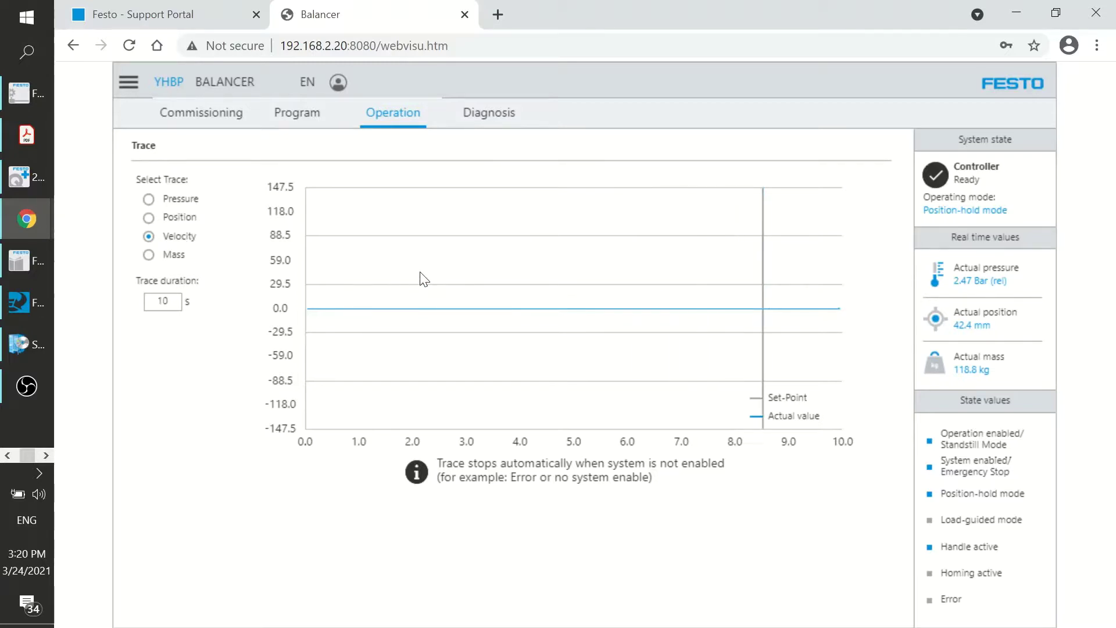
{"action": "left_click", "coordinate": [486, 116]}
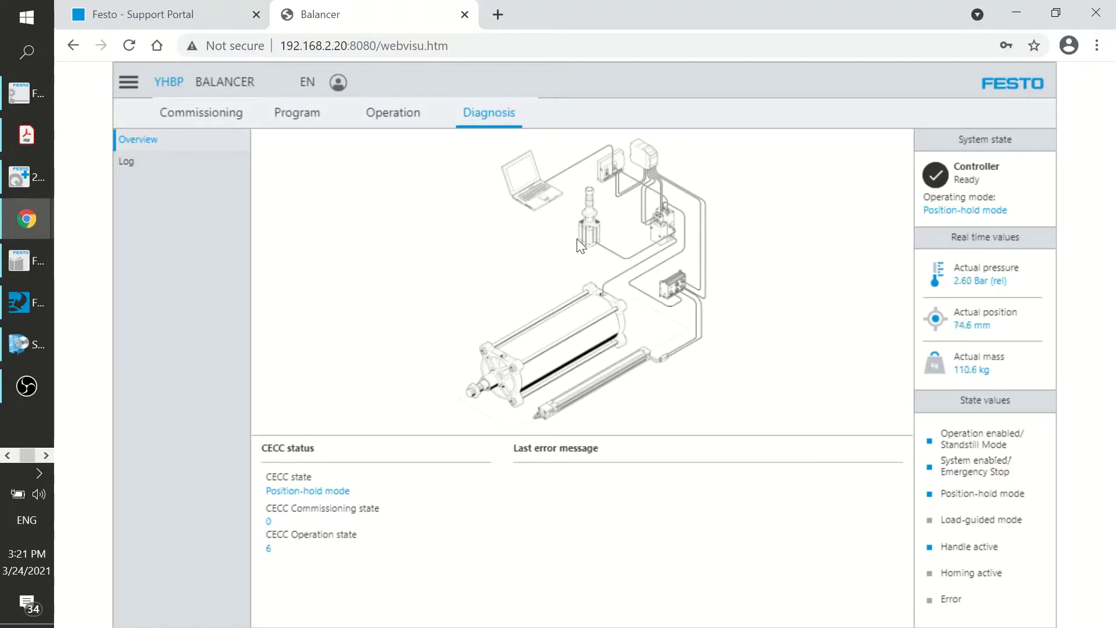
{"action": "left_click", "coordinate": [190, 166]}
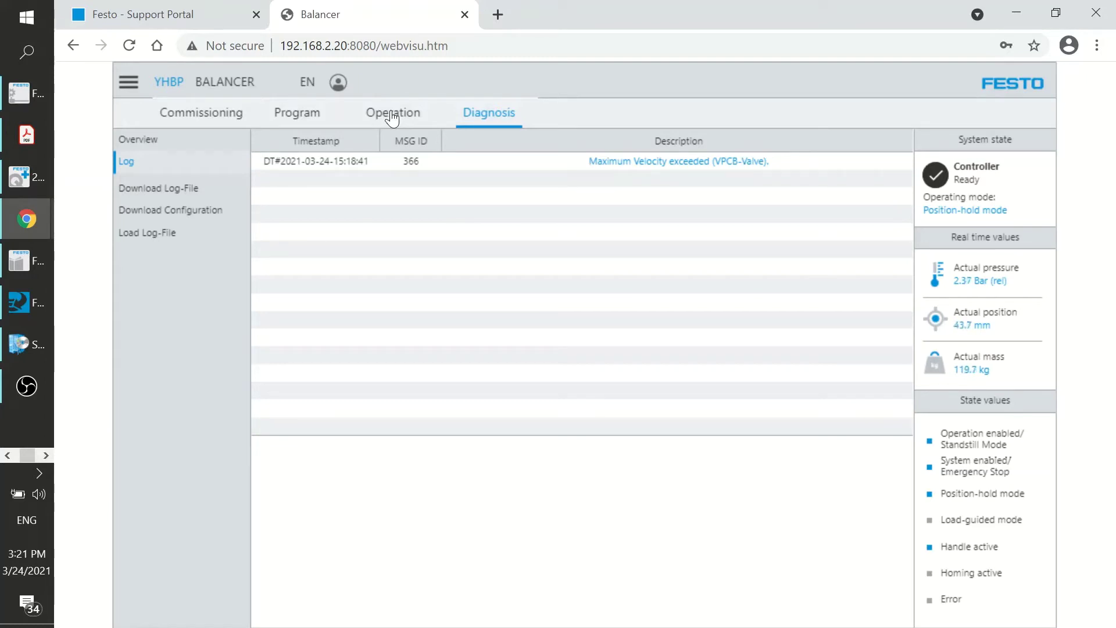
Step: In the PLC configuration, read the system time and date, write them back and save the Modbus configuration with Modbus disabled
{"action": "left_click", "coordinate": [132, 88]}
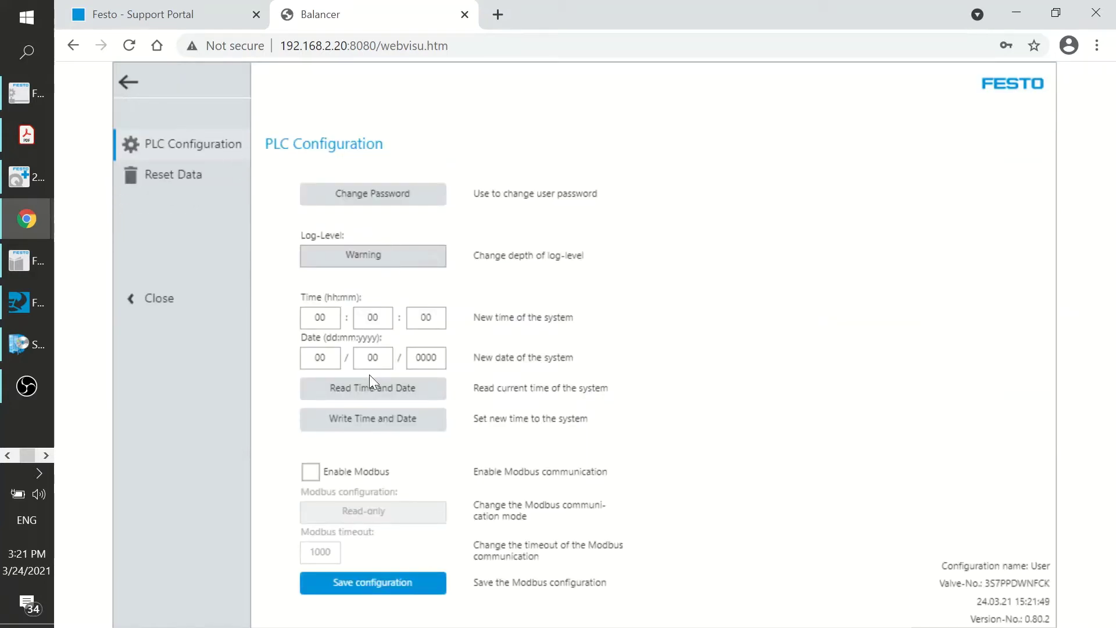
{"action": "left_click", "coordinate": [367, 391]}
{"action": "left_click", "coordinate": [384, 427]}
{"action": "left_click", "coordinate": [385, 587]}
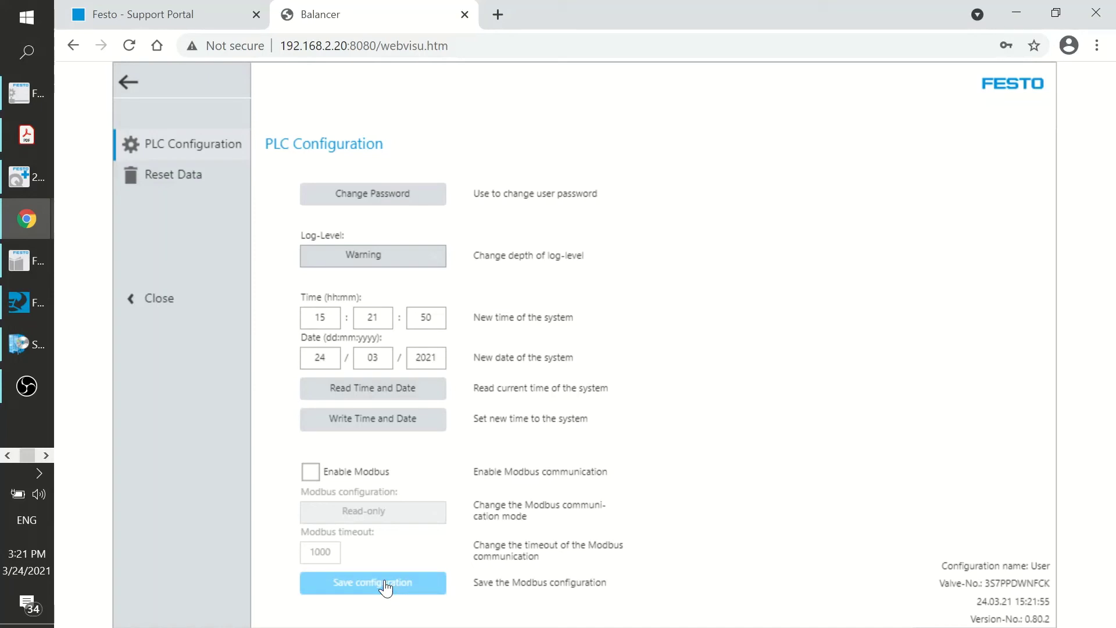
{"action": "left_click", "coordinate": [153, 302]}
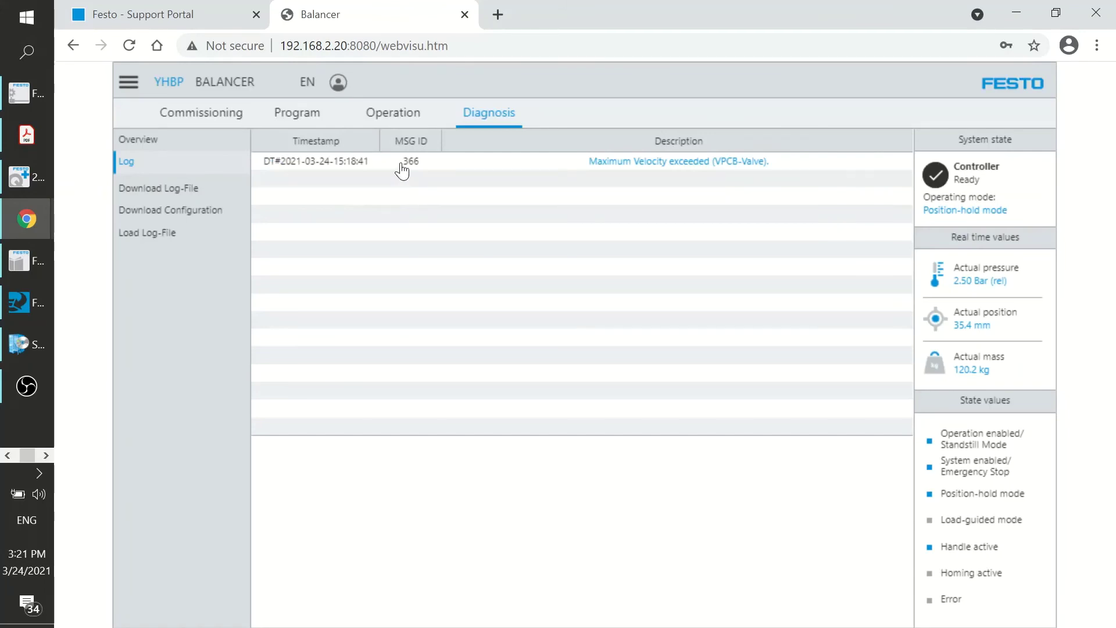
{"action": "key", "text": "alt+Tab"}
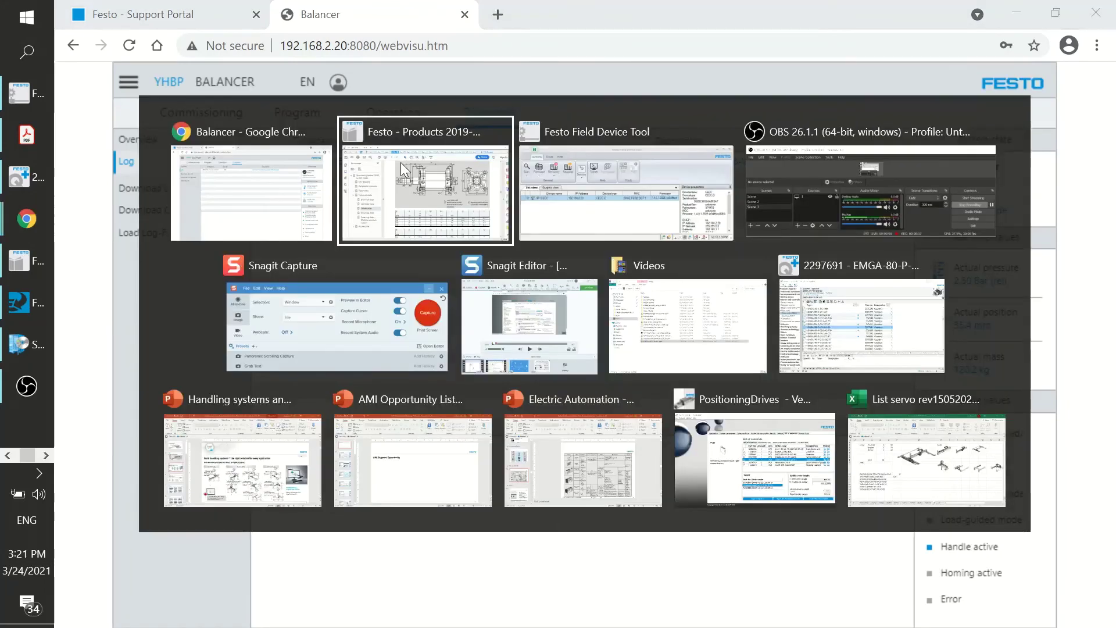
{"action": "key", "text": "alt+Tab"}
{"action": "key", "text": "alt+Tab"}
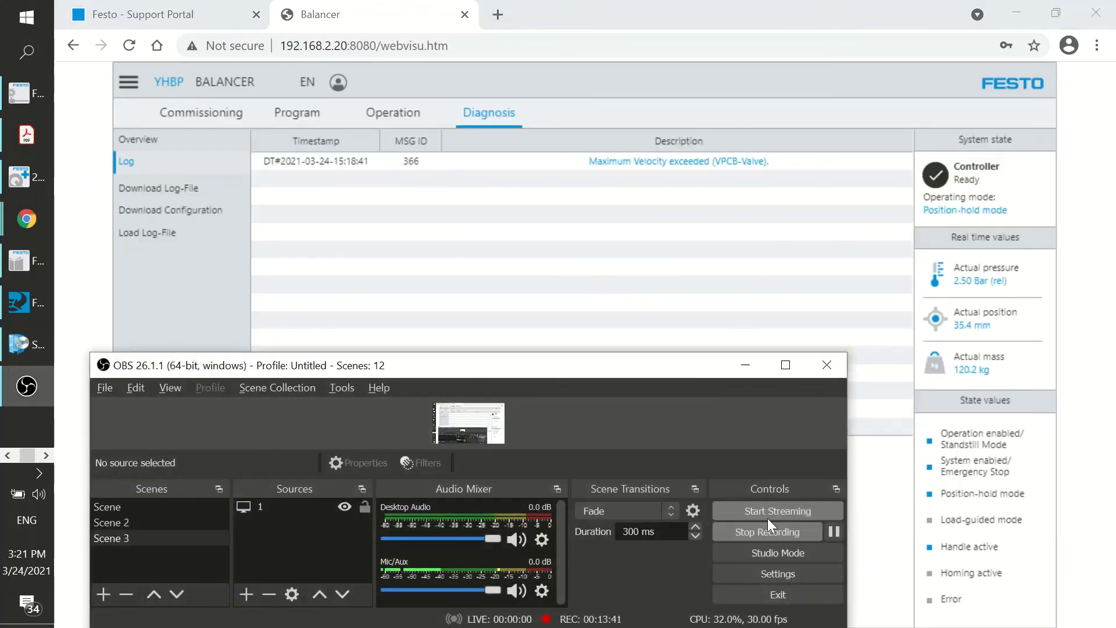